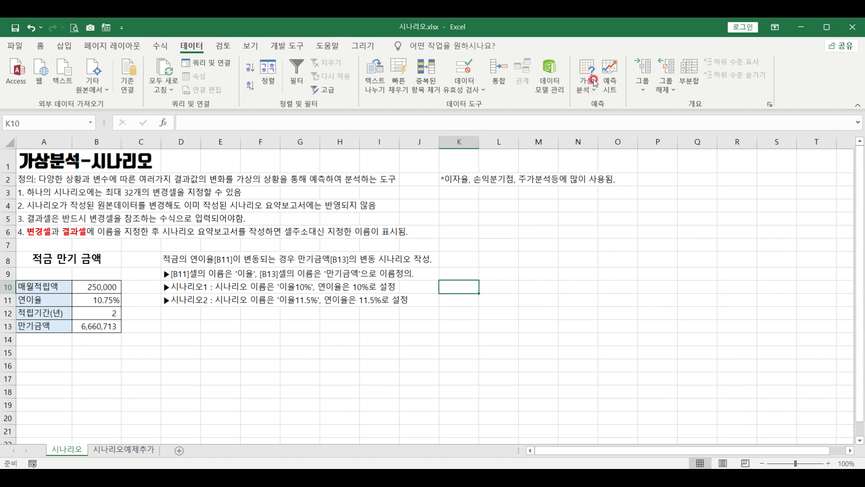
# Look over the available What-If Analysis commands and read the scenario definition and notes in cells A1 to A7
pyautogui.click(592, 91)
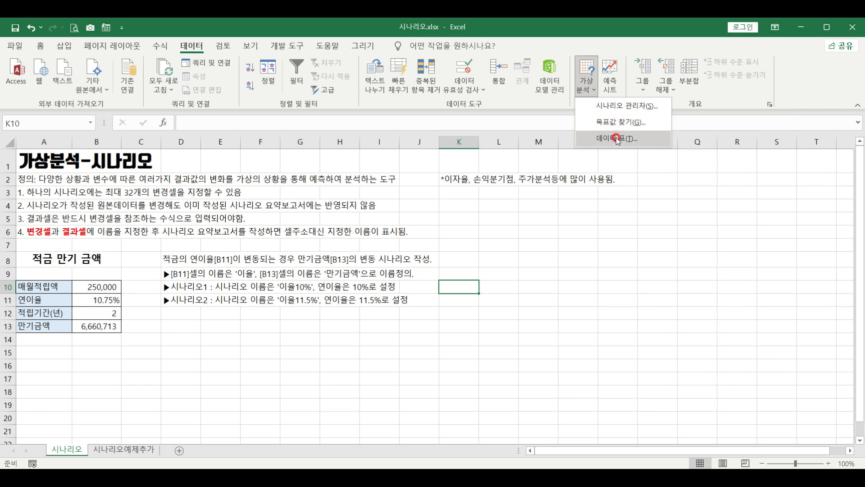
pyautogui.click(43, 162)
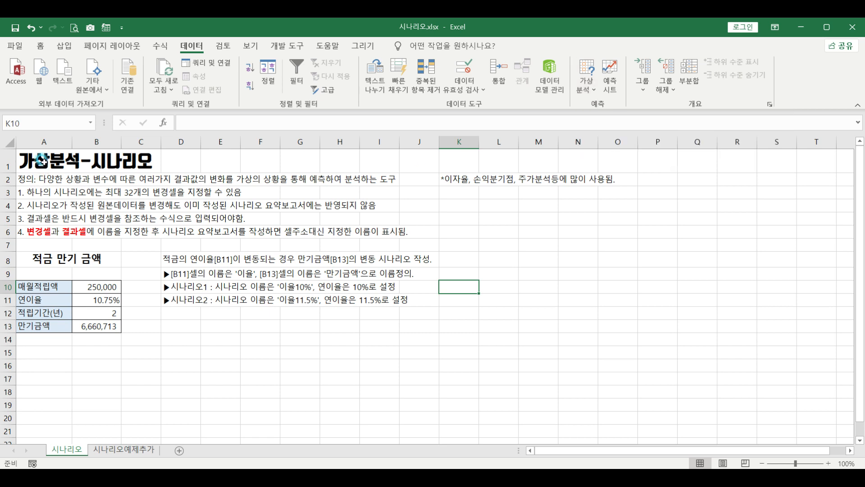
pyautogui.click(44, 160)
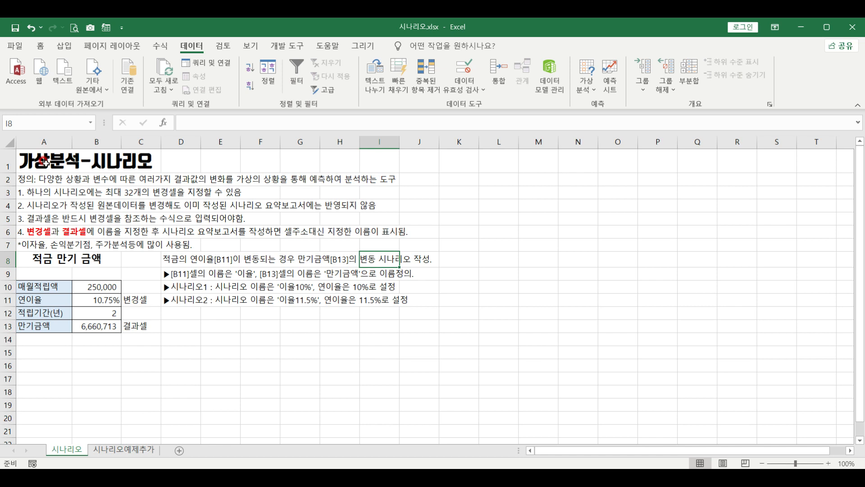
pyautogui.click(44, 161)
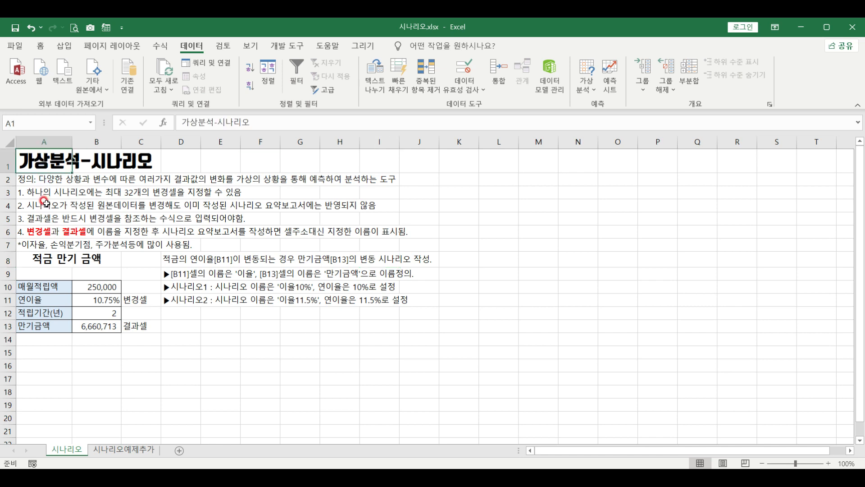
pyautogui.click(32, 179)
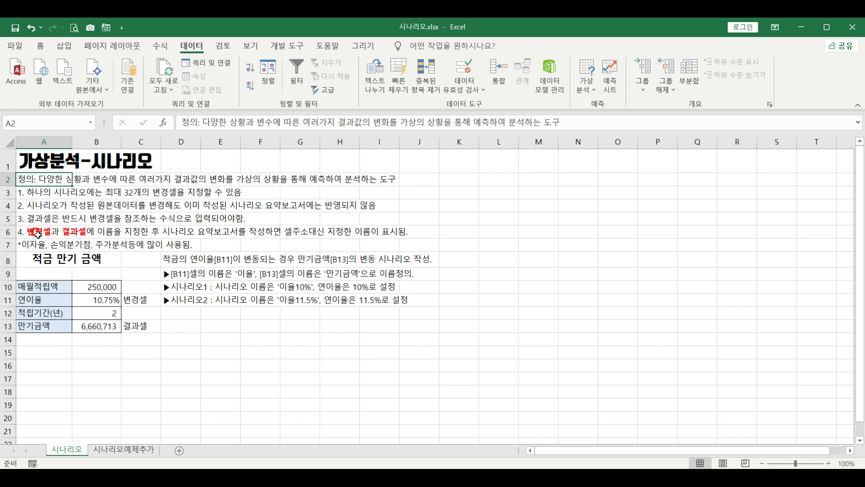
pyautogui.click(31, 193)
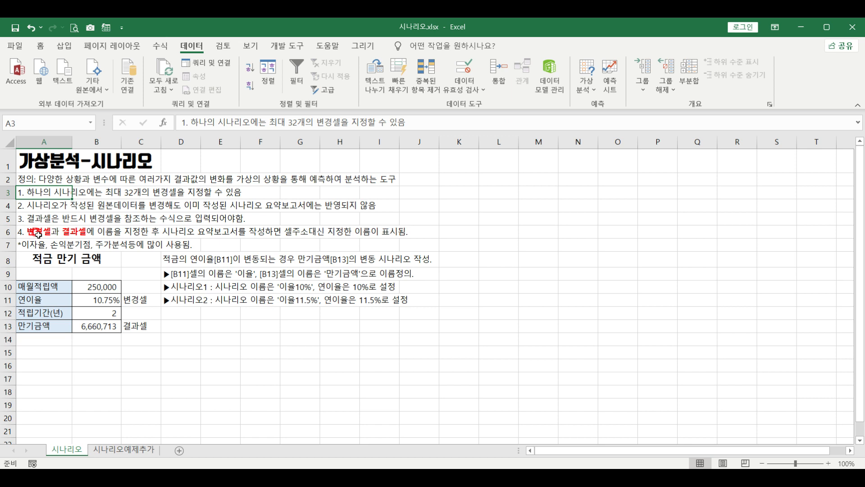
pyautogui.click(32, 206)
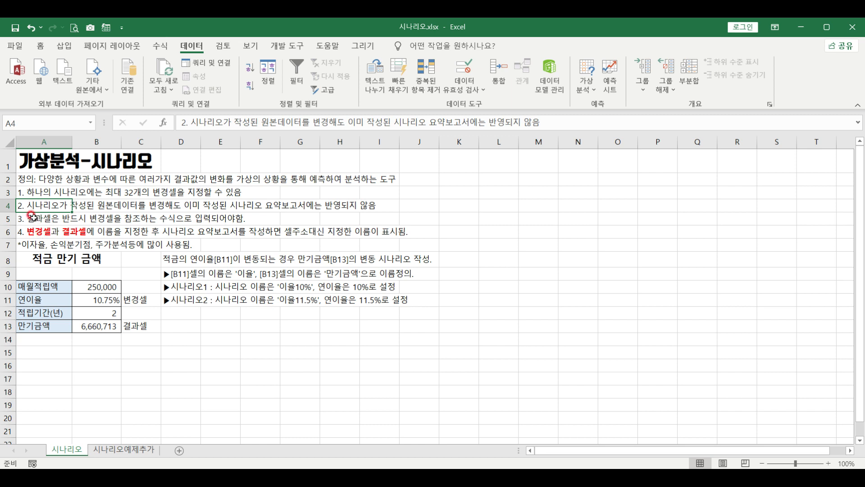
pyautogui.click(31, 217)
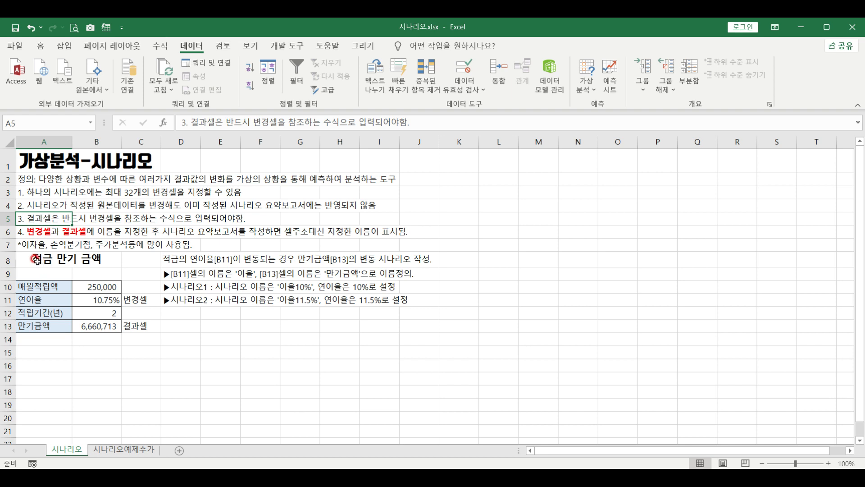
pyautogui.click(28, 231)
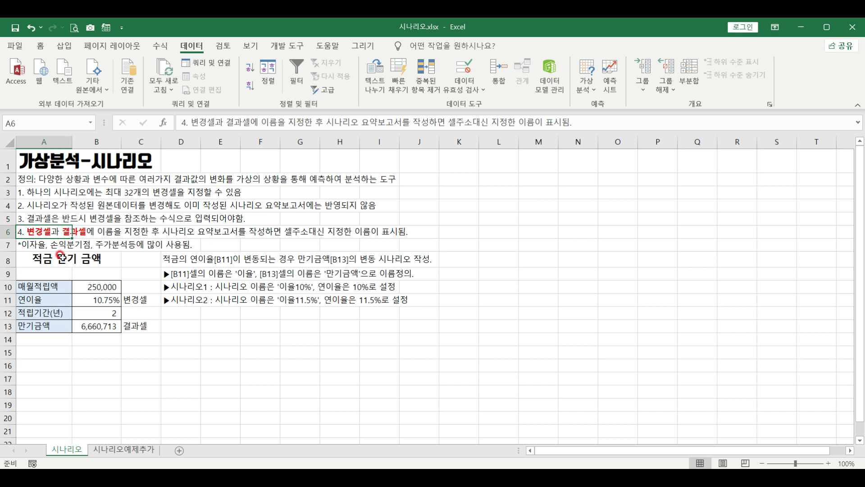
pyautogui.click(33, 247)
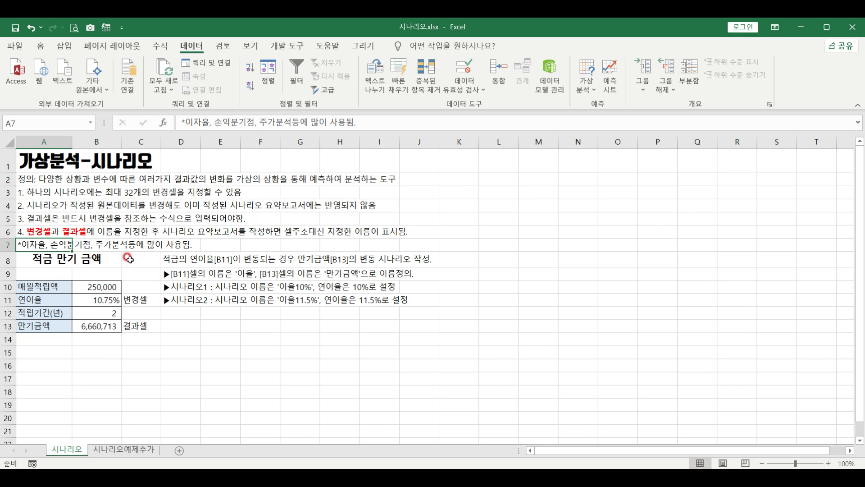
# Examine the savings table in A8:B13, the maturity amount formula in B13 and the scenario task in D8
pyautogui.click(34, 264)
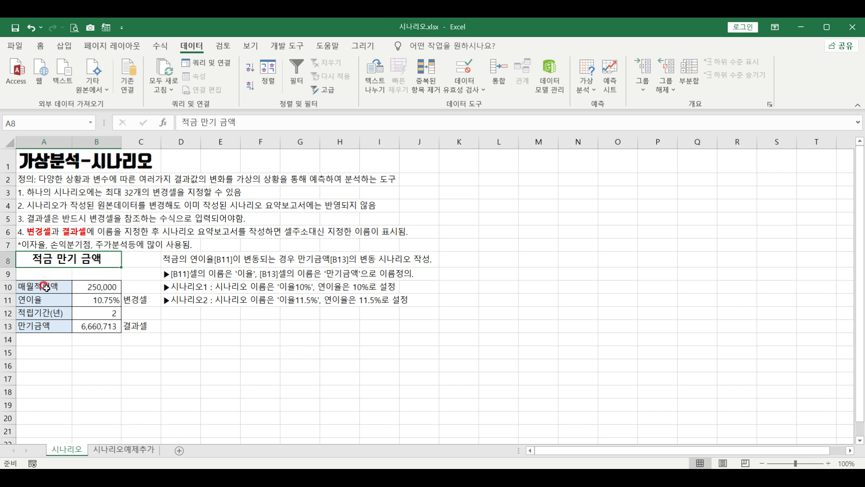
pyautogui.click(45, 286)
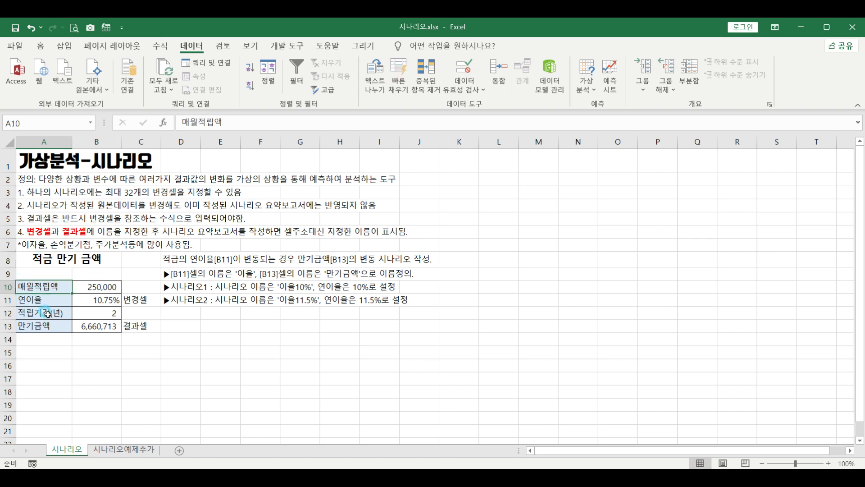
pyautogui.click(95, 287)
pyautogui.click(45, 298)
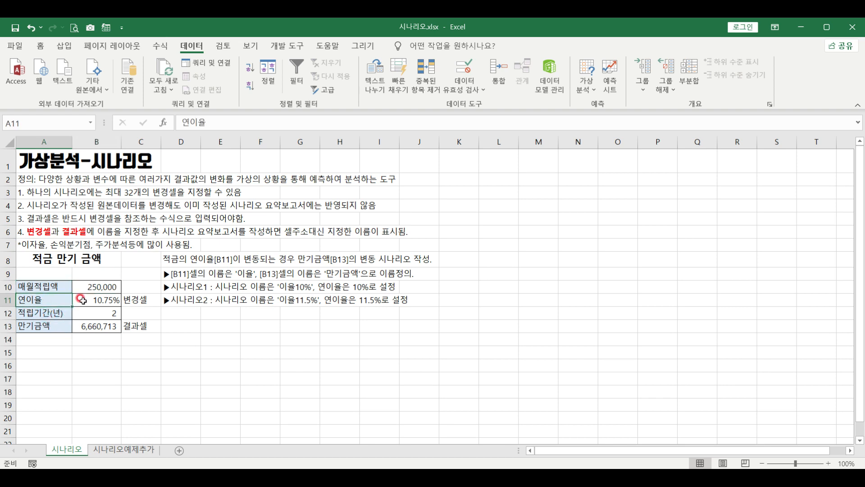
pyautogui.click(81, 300)
pyautogui.click(47, 315)
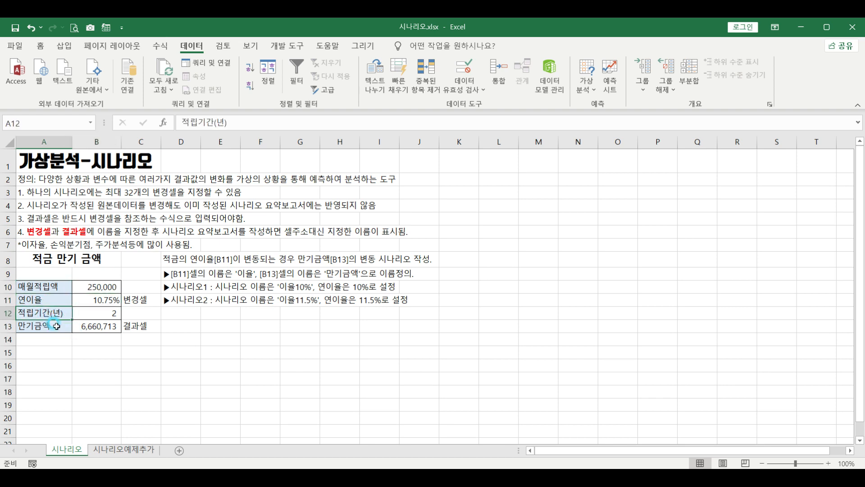
pyautogui.click(87, 313)
pyautogui.click(45, 327)
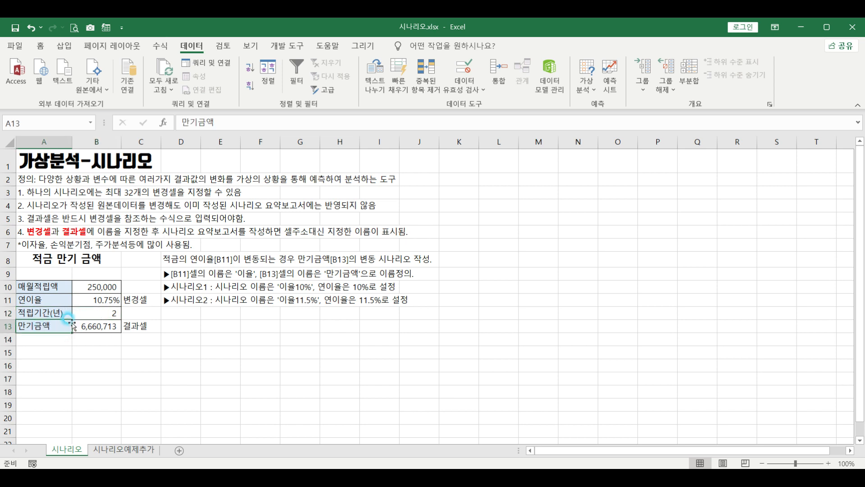
pyautogui.click(80, 324)
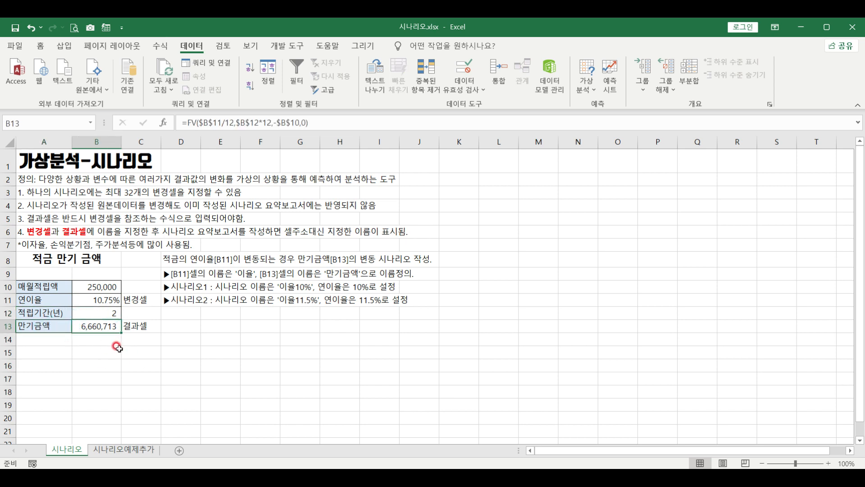
pyautogui.click(165, 259)
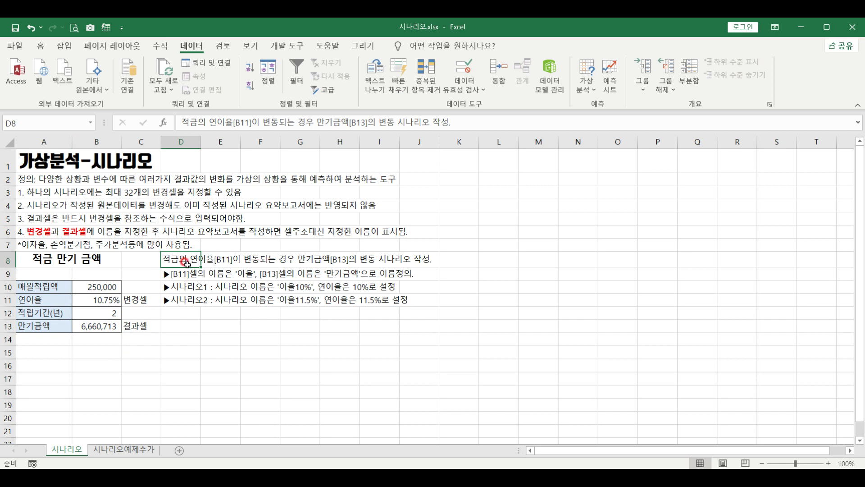
pyautogui.click(115, 300)
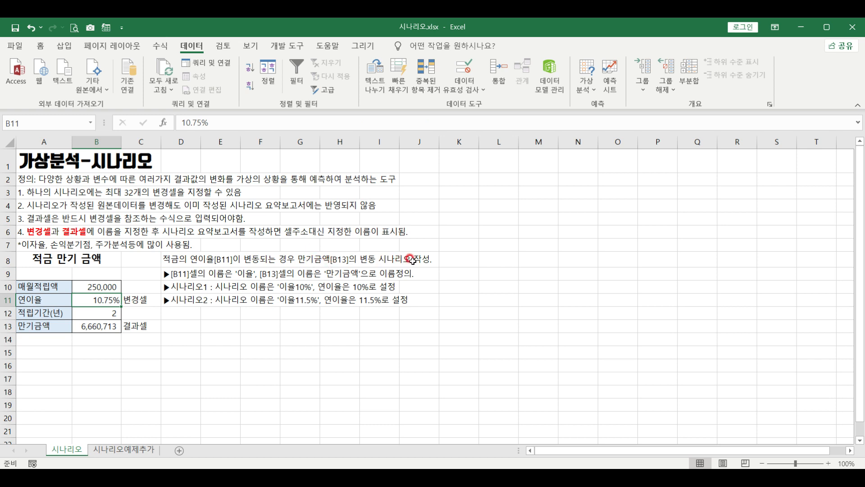
pyautogui.click(77, 330)
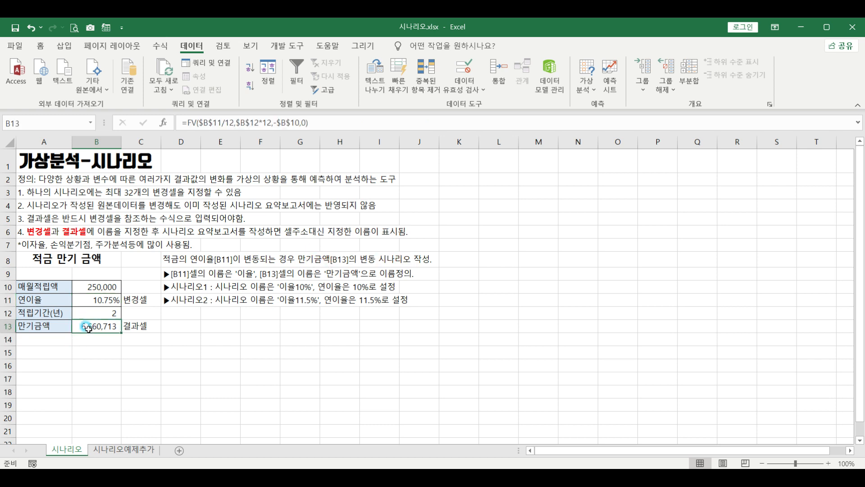
pyautogui.click(136, 329)
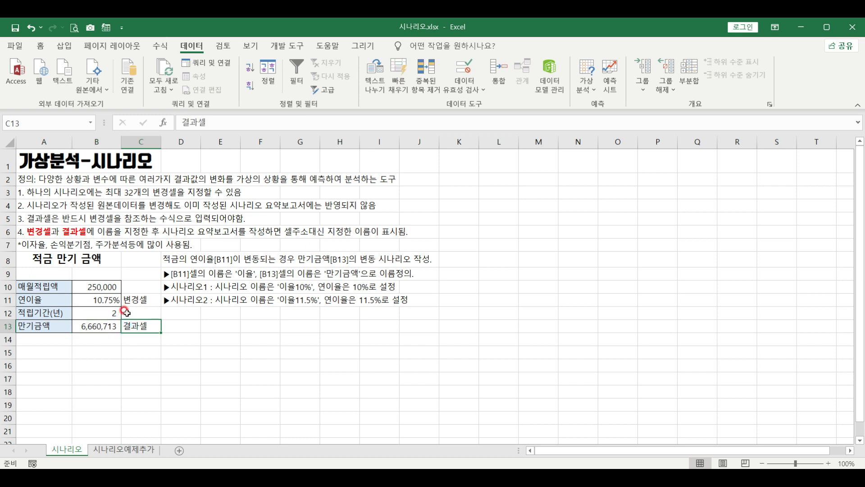
# Define the name 이율 for the annual interest rate cell B11, as instructed in D9
pyautogui.click(168, 273)
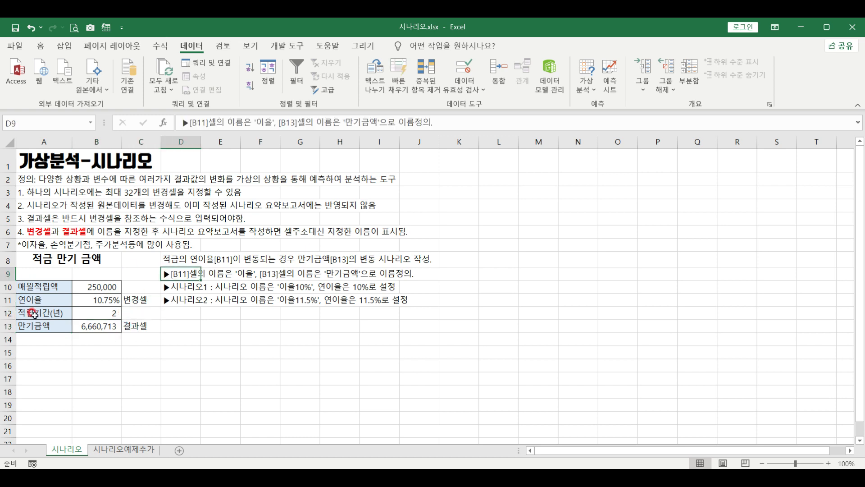
pyautogui.click(83, 300)
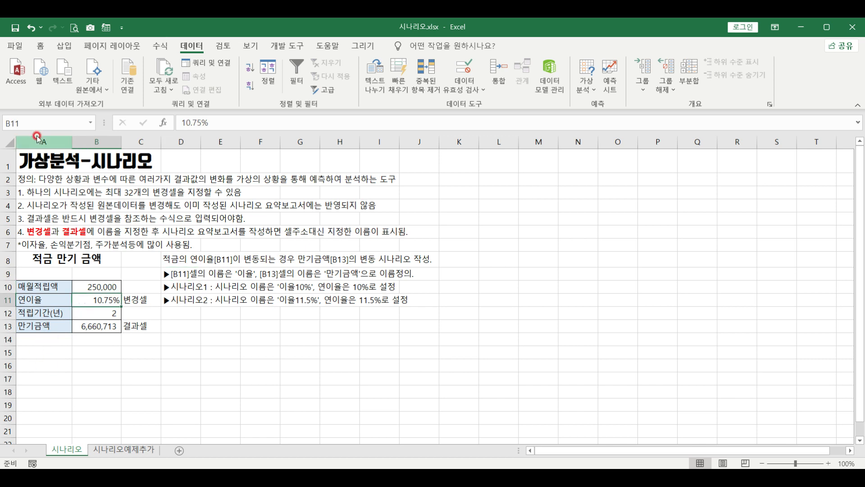
pyautogui.click(27, 123)
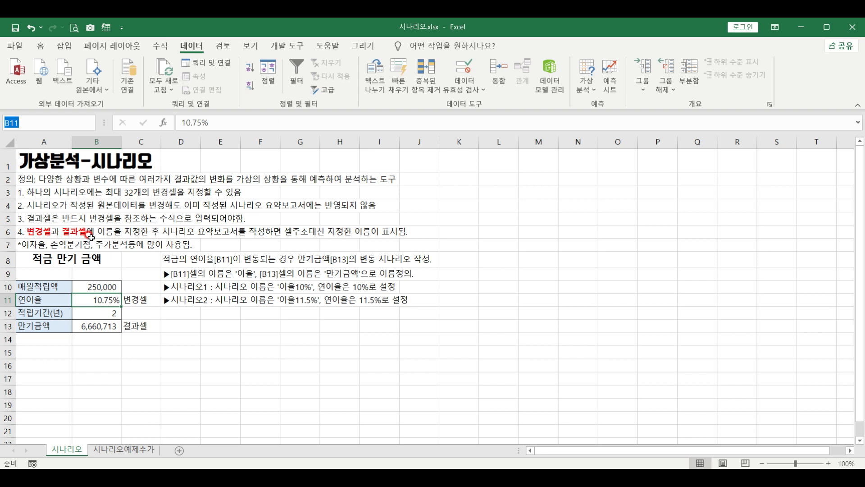
pyautogui.write('이유')
# Define the name 만기금액 for the maturity amount cell B13
pyautogui.click(92, 326)
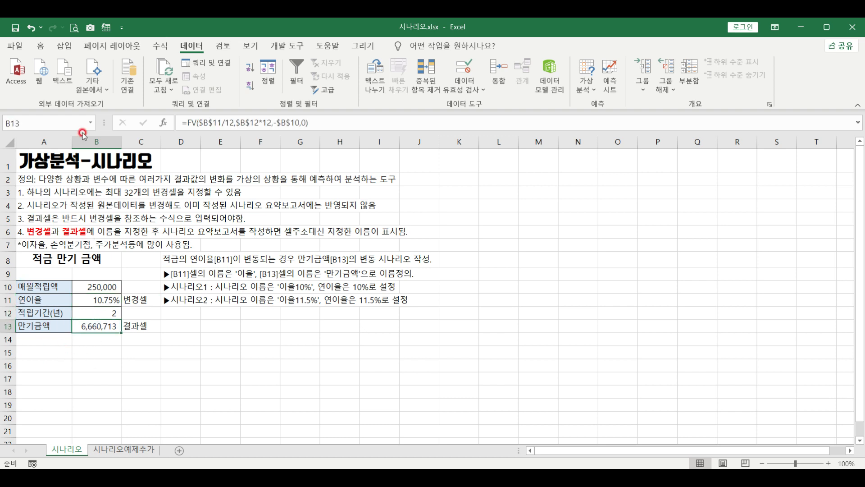
pyautogui.click(59, 124)
pyautogui.write('만ㄱ')
pyautogui.write('금액')
pyautogui.press('Return')
# Check the defined names in the Name Manager and read the two scenario requirements in D10 and D11
pyautogui.hotkey('ctrl', 'F3')
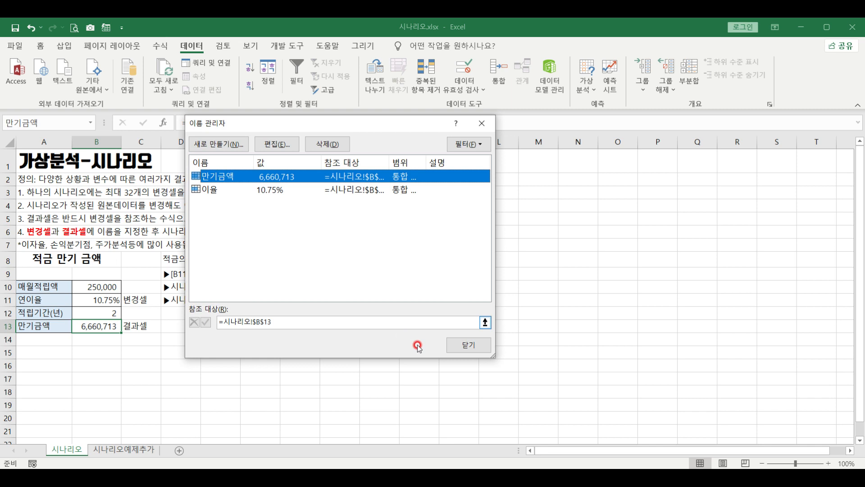
pyautogui.click(468, 345)
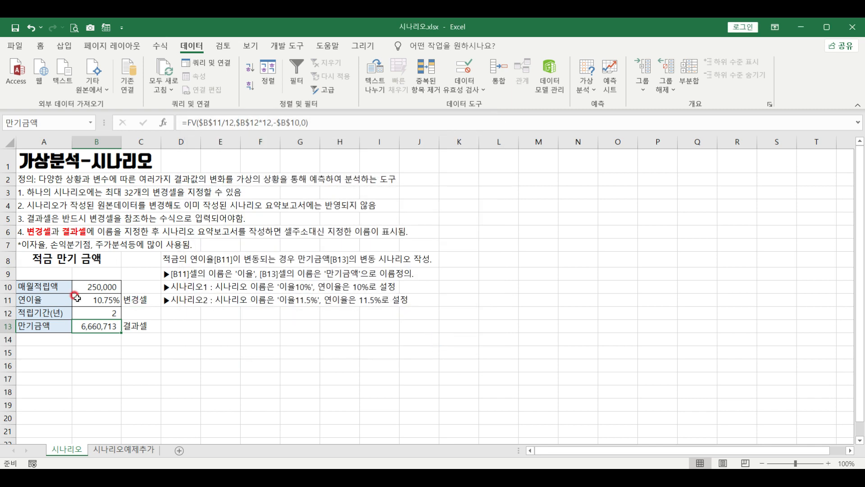
pyautogui.click(171, 284)
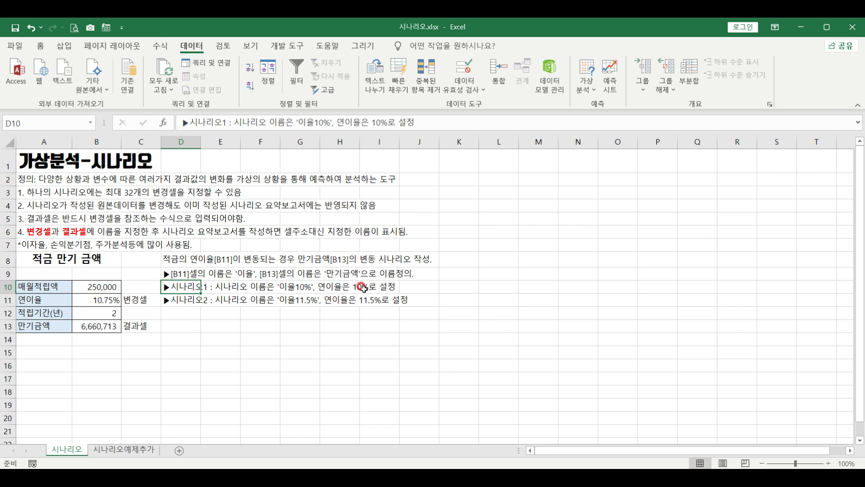
pyautogui.click(176, 301)
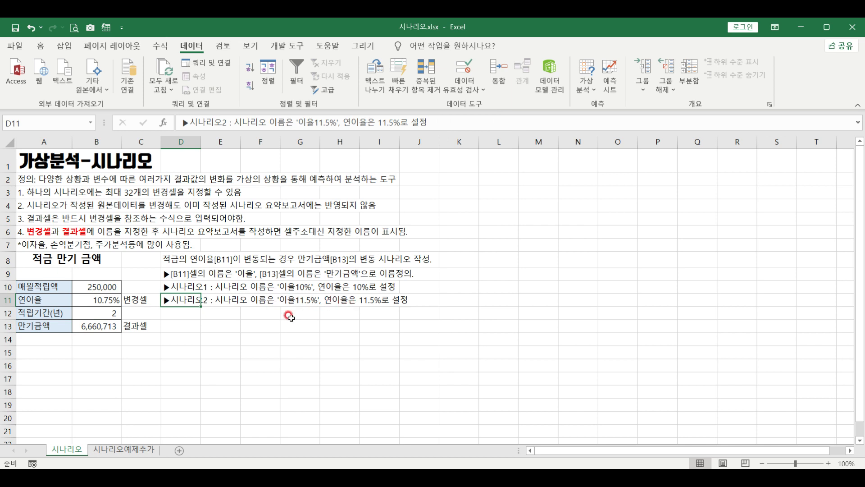
# Add a scenario named 이율10% with B11 as the changing cell and a rate value of 10%
pyautogui.click(102, 300)
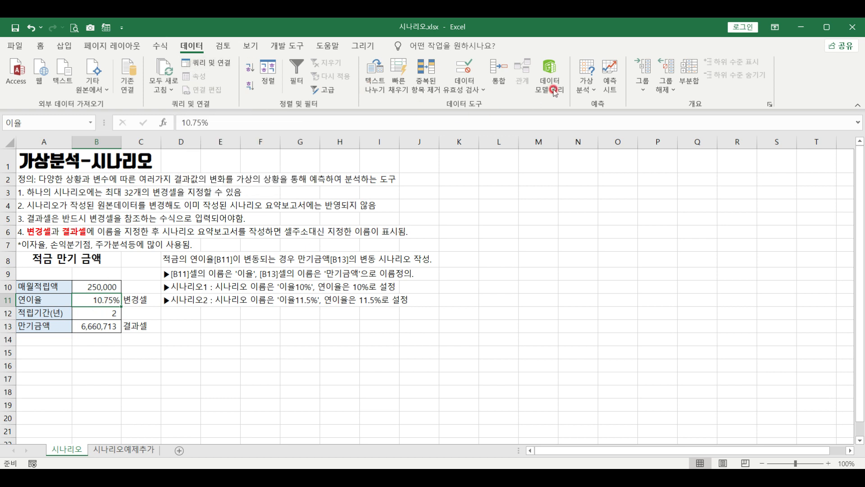
pyautogui.click(590, 93)
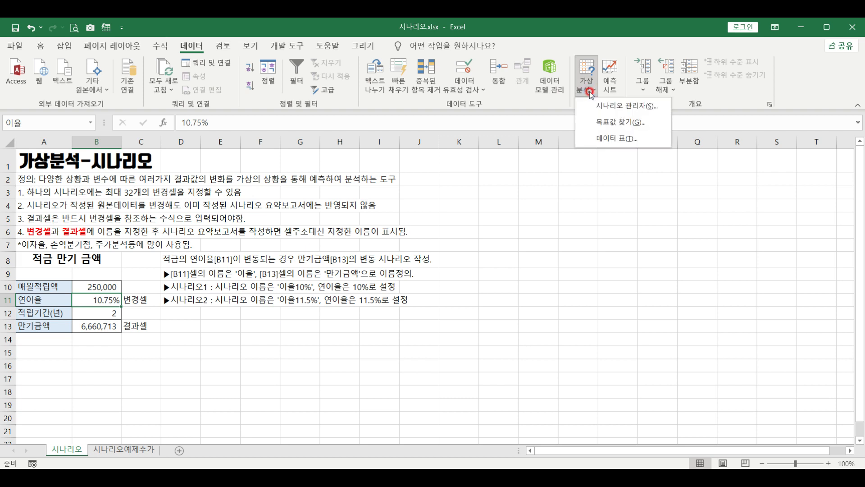
pyautogui.click(612, 111)
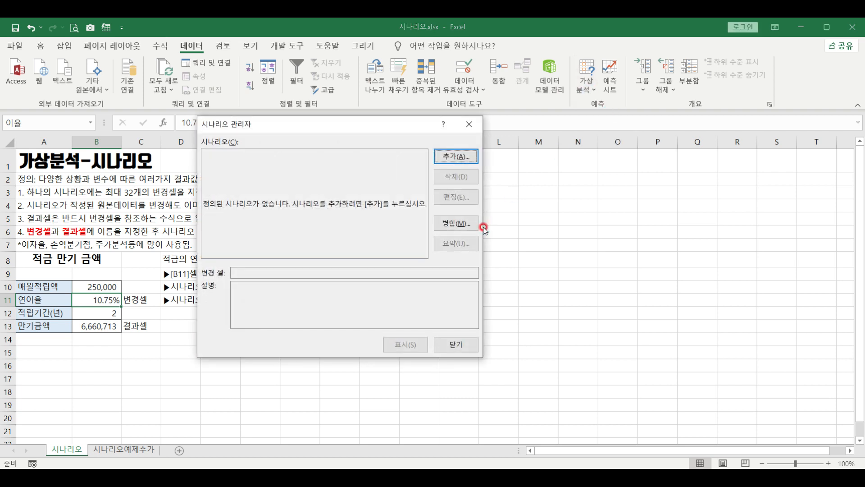
pyautogui.moveTo(322, 124); pyautogui.dragTo(428, 153)
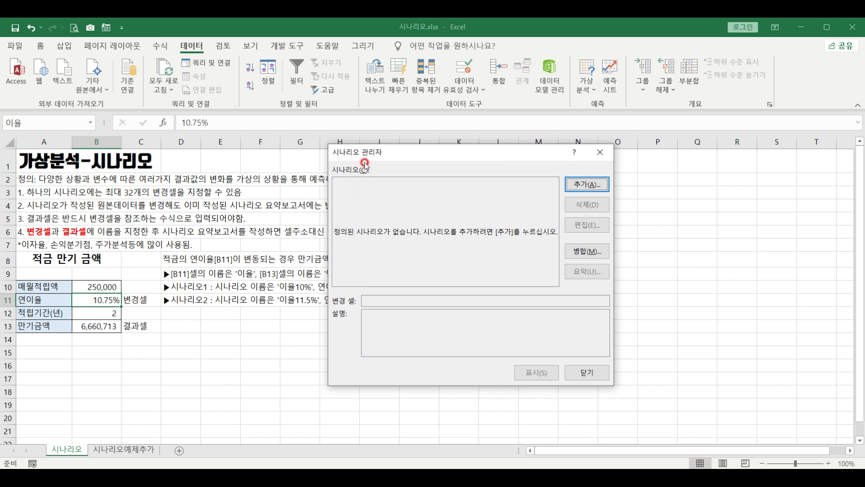
pyautogui.click(588, 184)
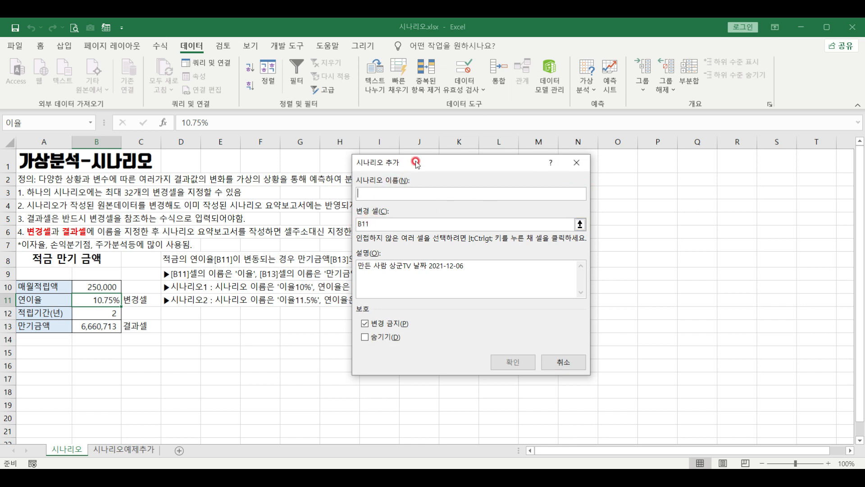
pyautogui.moveTo(417, 160); pyautogui.dragTo(530, 155)
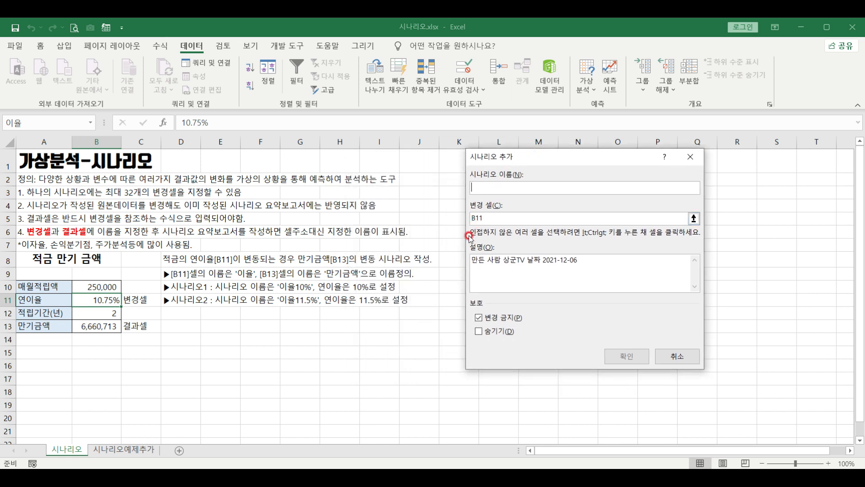
pyautogui.write('이율')
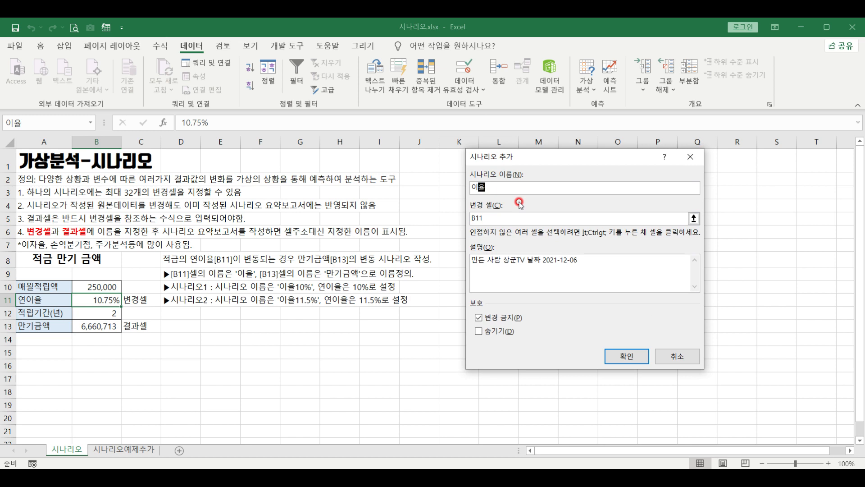
pyautogui.write('10')
pyautogui.click(624, 357)
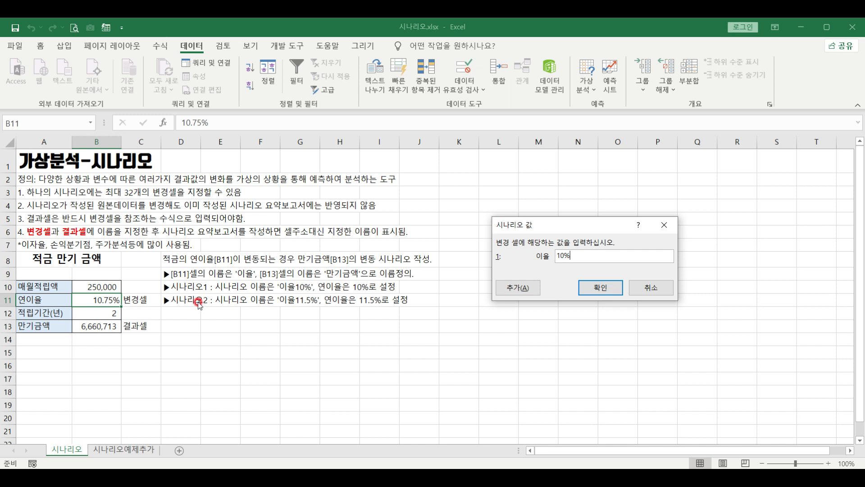
pyautogui.click(516, 291)
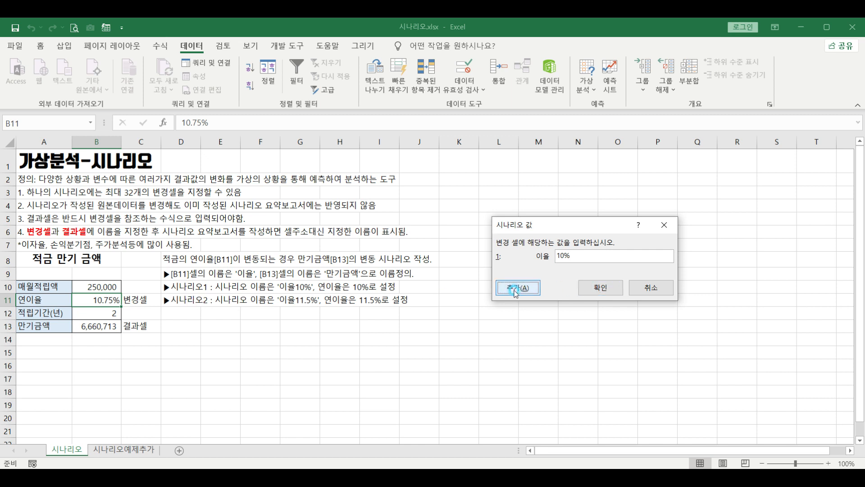
# Add a second scenario named 이율11.5% for changing cell B11 with a rate value of 11.5%
pyautogui.click(516, 195)
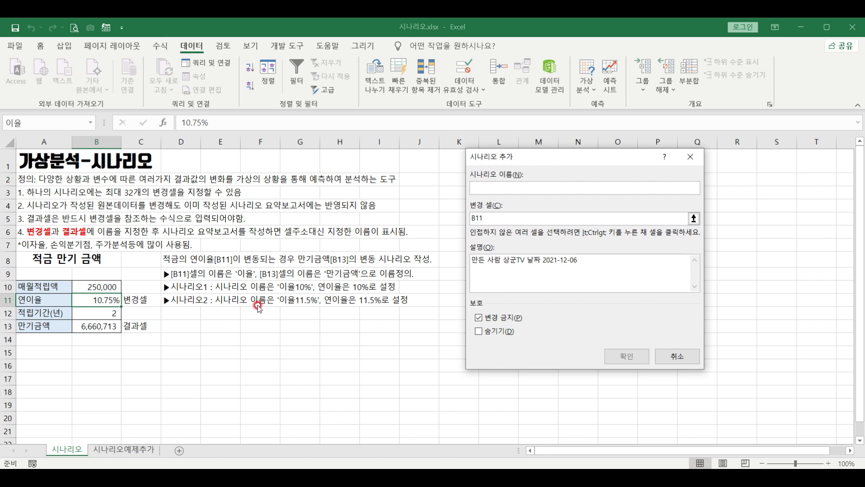
pyautogui.write('이율11.5%')
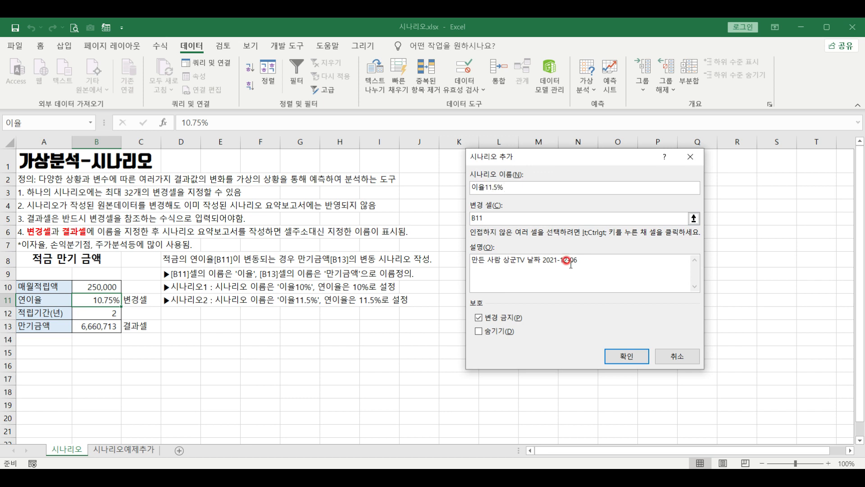
pyautogui.click(608, 355)
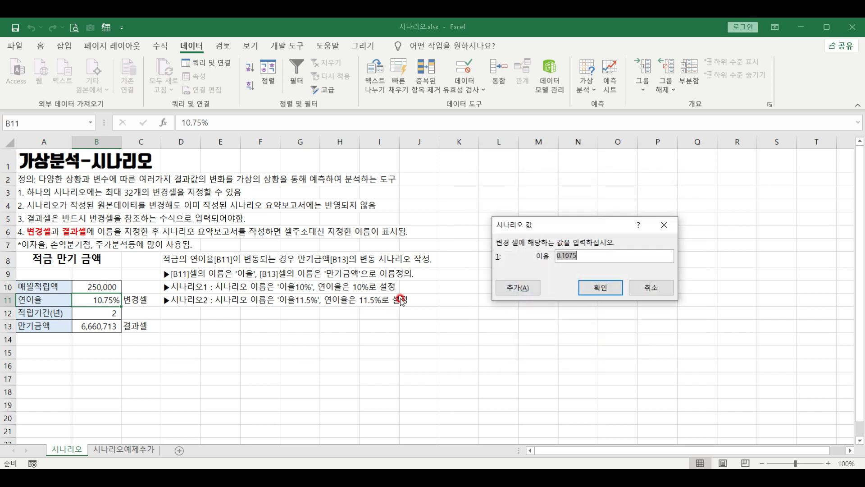
pyautogui.write('11.5')
pyautogui.click(588, 287)
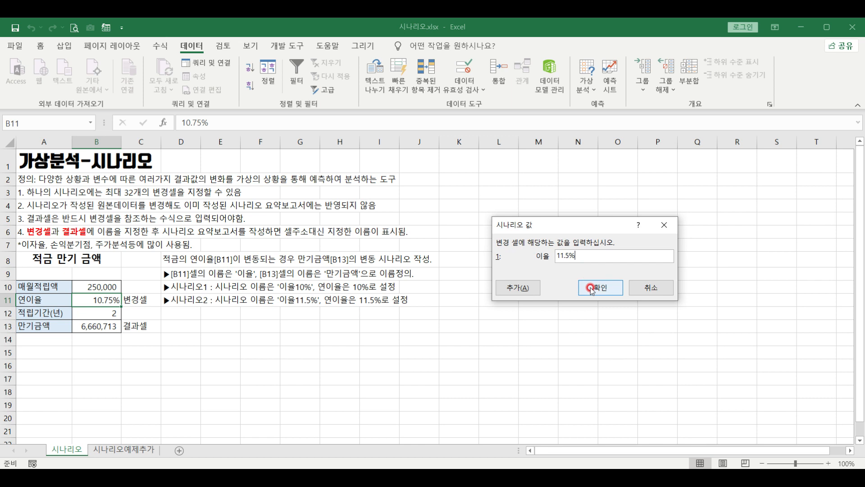
# Create a scenario summary report with the maturity amount cell B13 as the result cell
pyautogui.click(590, 145)
pyautogui.moveTo(590, 145); pyautogui.dragTo(459, 146)
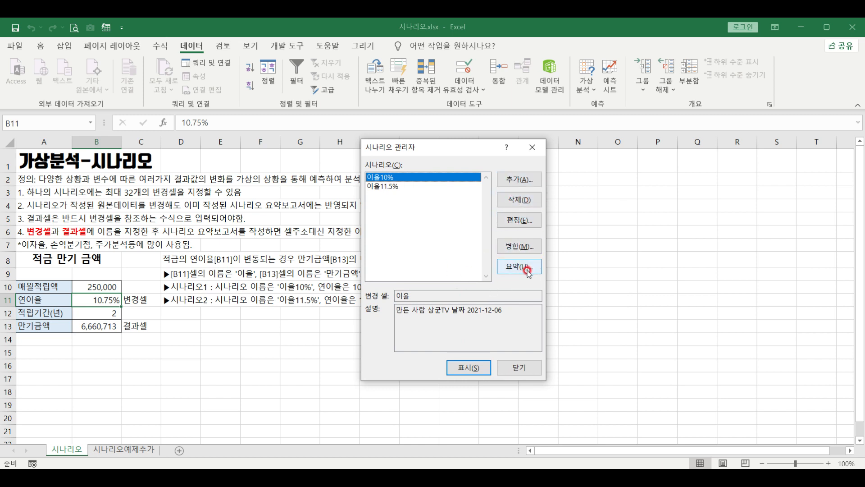
pyautogui.moveTo(433, 149); pyautogui.dragTo(506, 153)
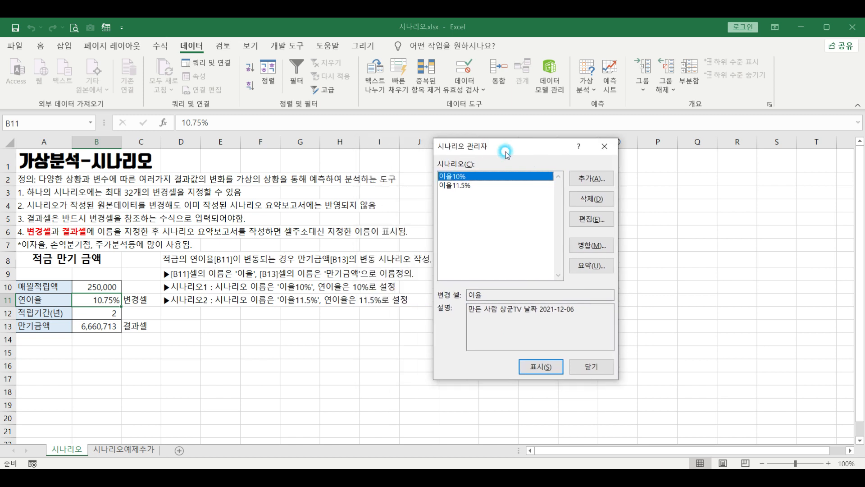
pyautogui.click(591, 267)
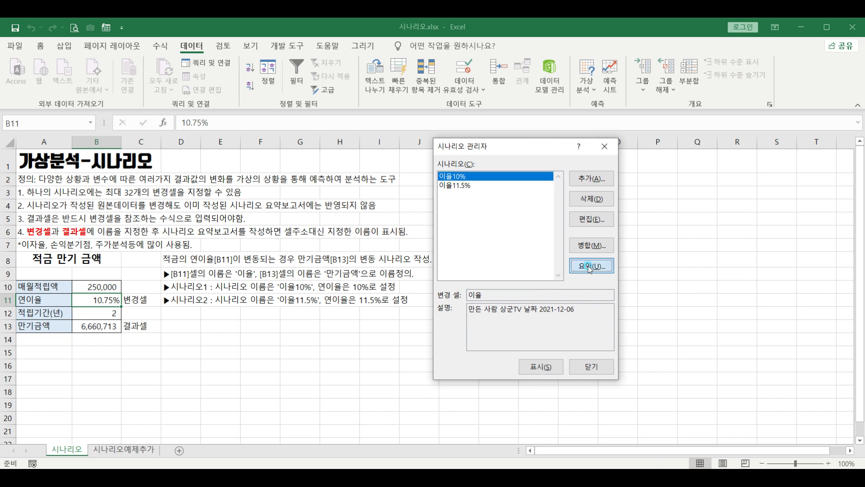
pyautogui.click(470, 283)
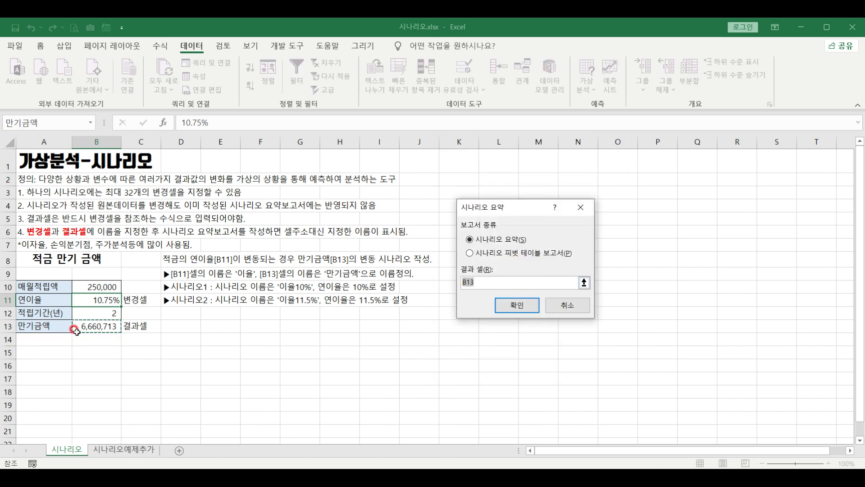
pyautogui.click(100, 327)
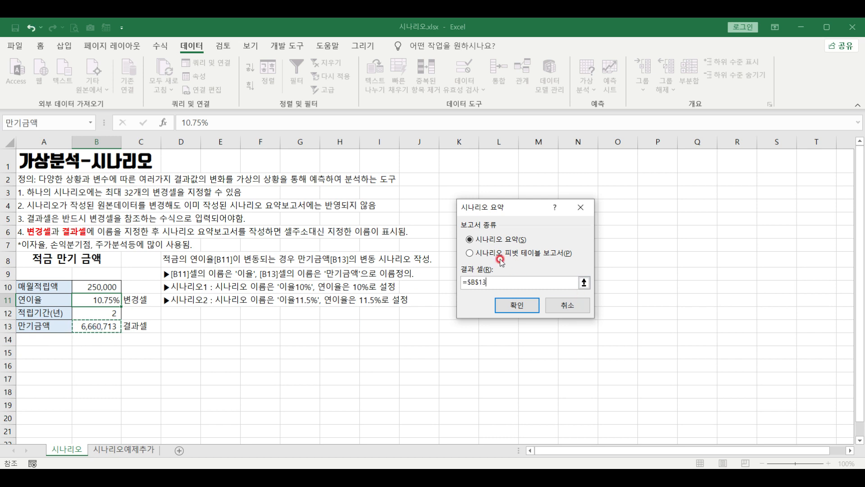
pyautogui.click(517, 305)
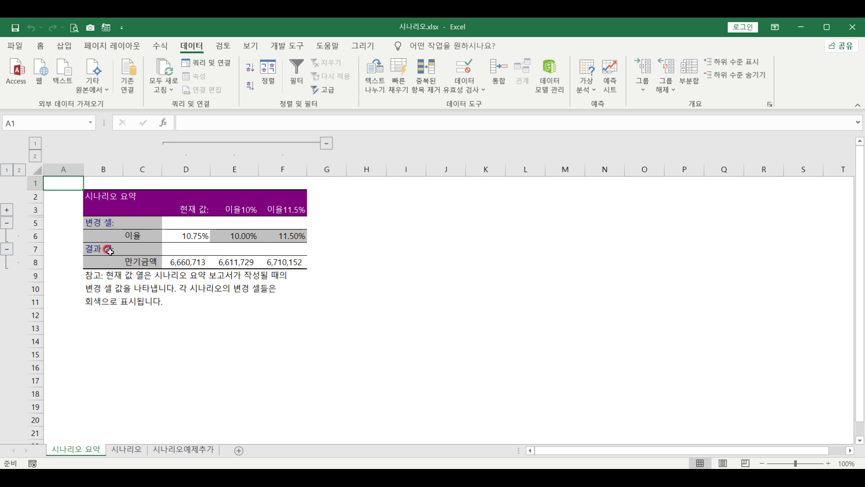
# Examine the interest rates and maturity amounts of both scenarios in E6:F8 of the summary report
pyautogui.click(238, 235)
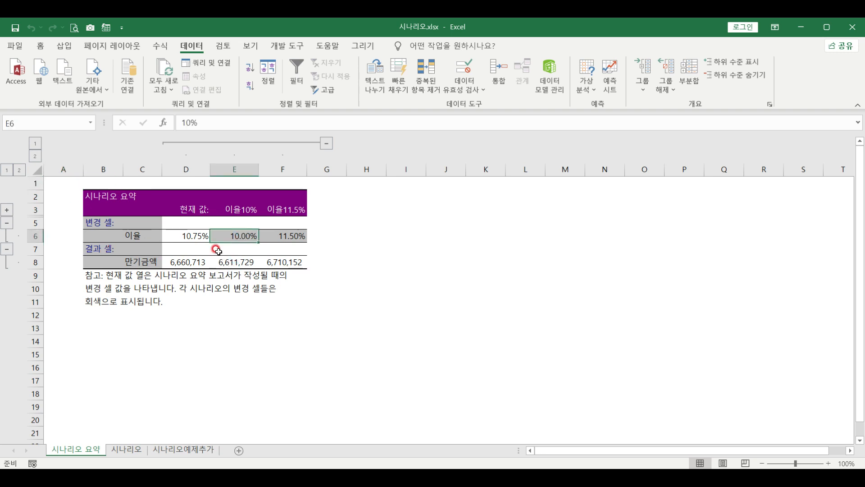
pyautogui.click(242, 265)
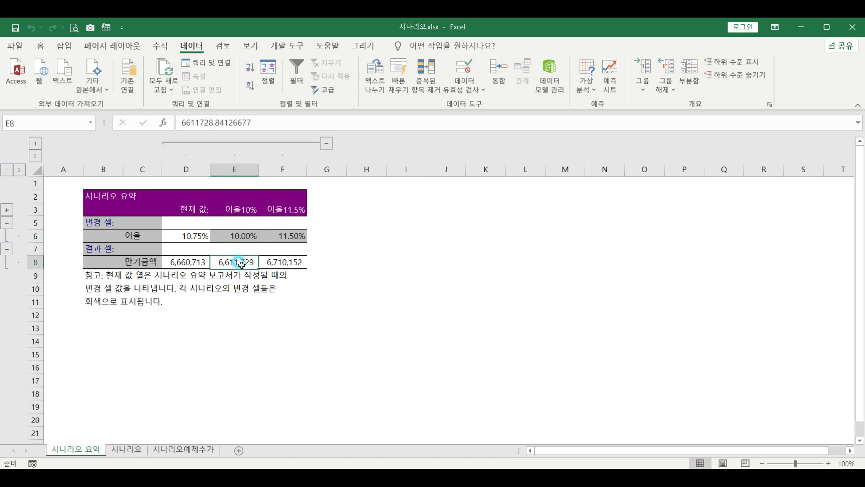
pyautogui.click(283, 235)
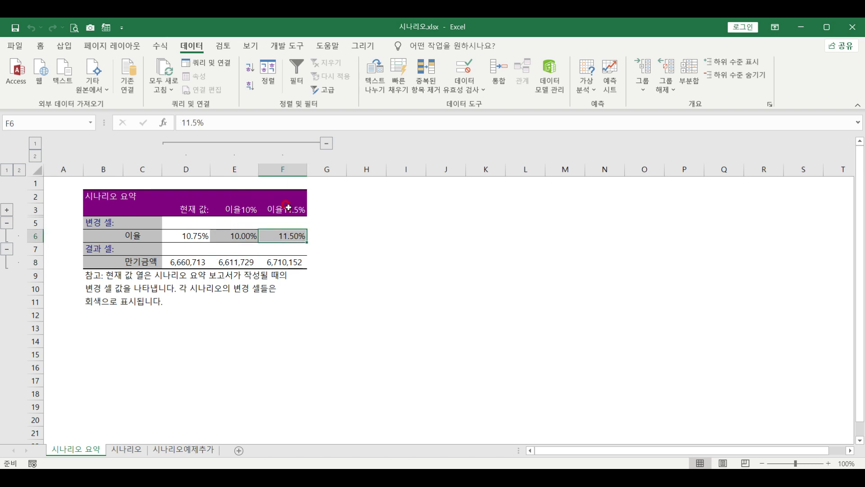
pyautogui.click(290, 262)
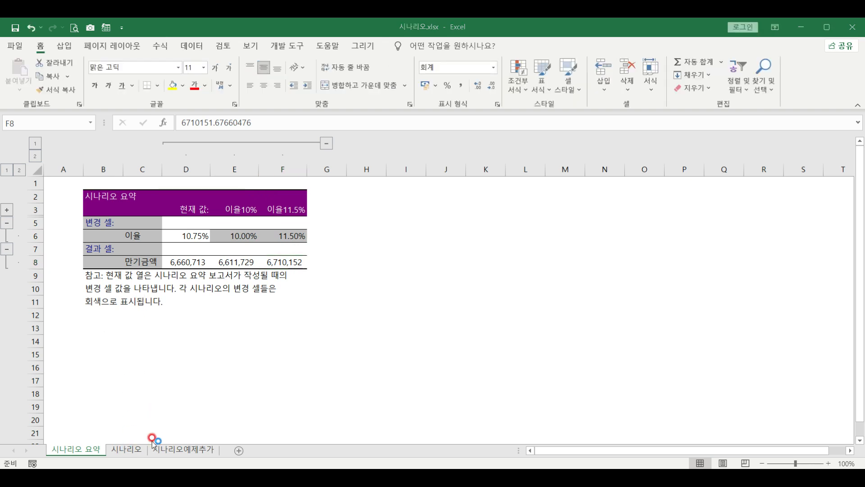
# Open the sheet 시나리오예제추가 and examine the task in I3:I4, changing cells B13 and C13, and result cell G10
pyautogui.click(173, 452)
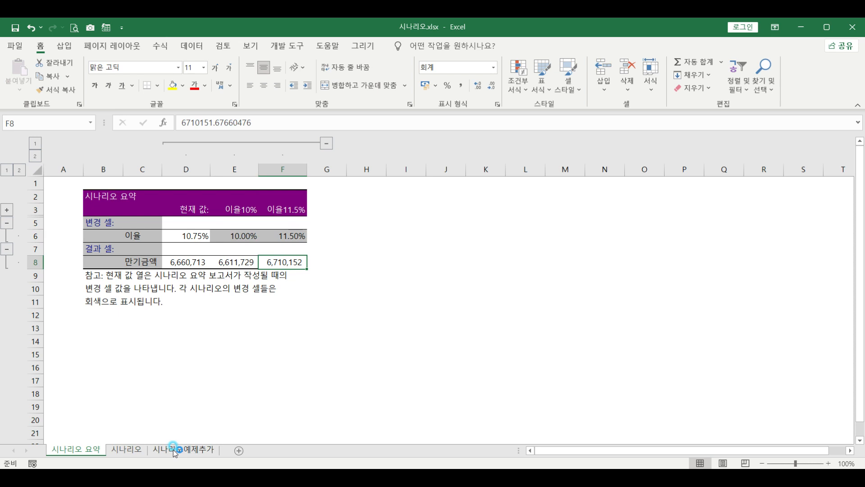
pyautogui.click(173, 452)
pyautogui.click(87, 155)
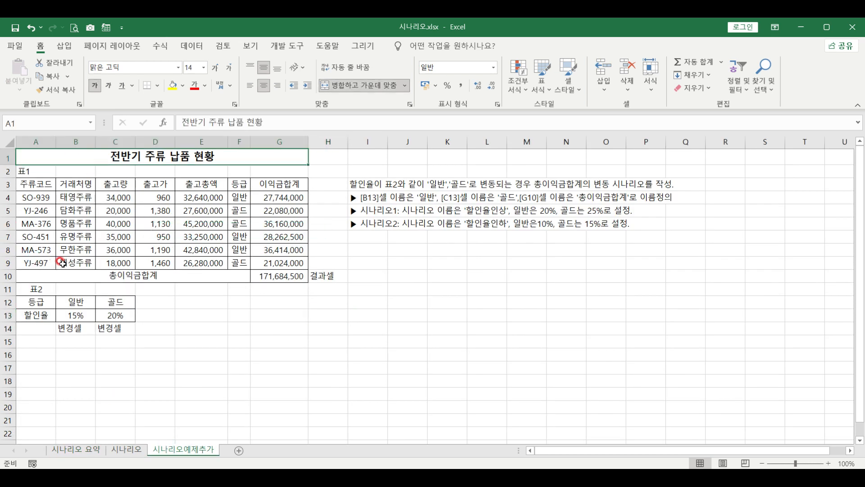
pyautogui.click(367, 185)
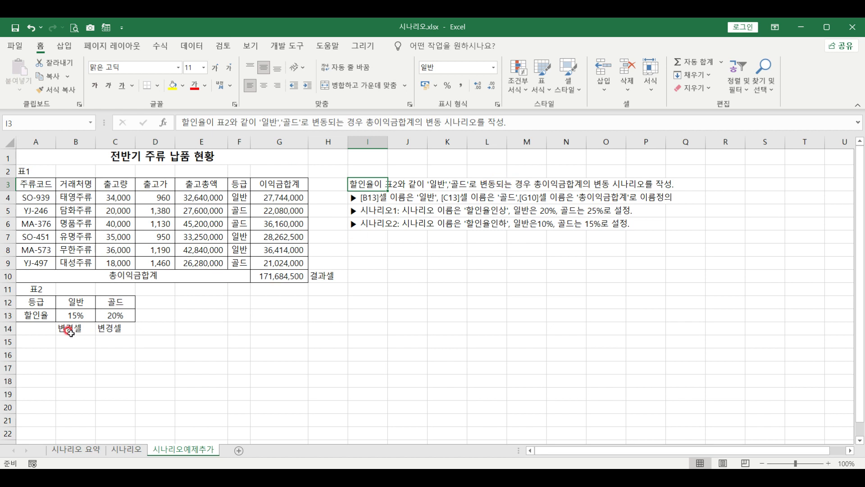
pyautogui.moveTo(73, 330); pyautogui.dragTo(106, 330)
pyautogui.click(71, 315)
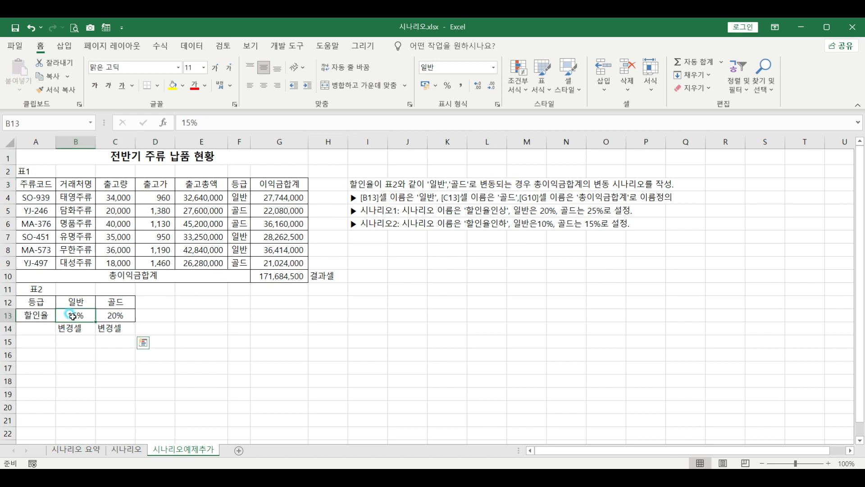
pyautogui.click(115, 316)
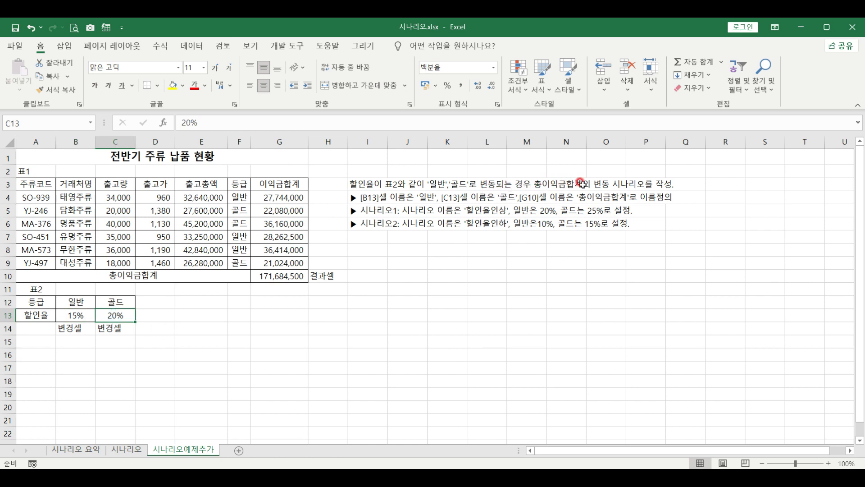
pyautogui.click(278, 276)
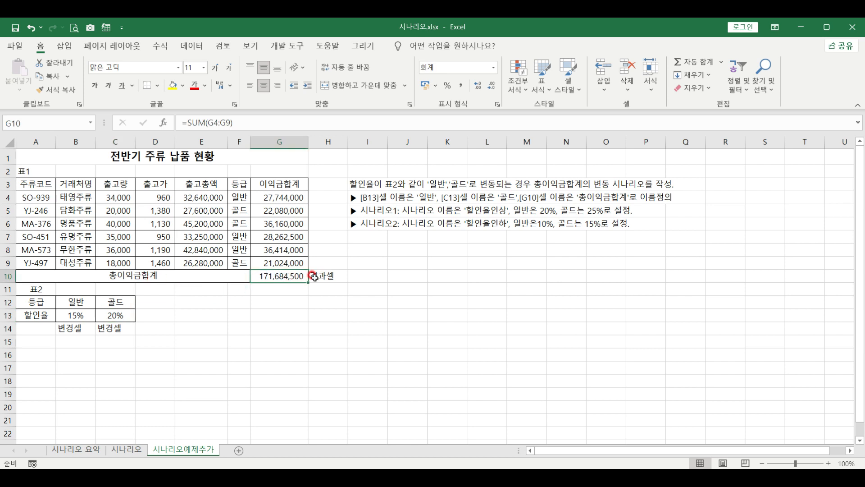
pyautogui.click(352, 198)
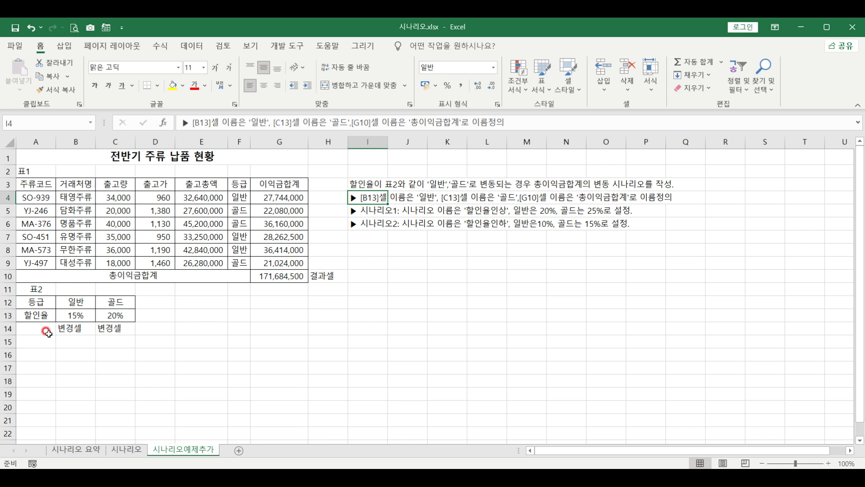
pyautogui.moveTo(68, 299); pyautogui.dragTo(105, 316)
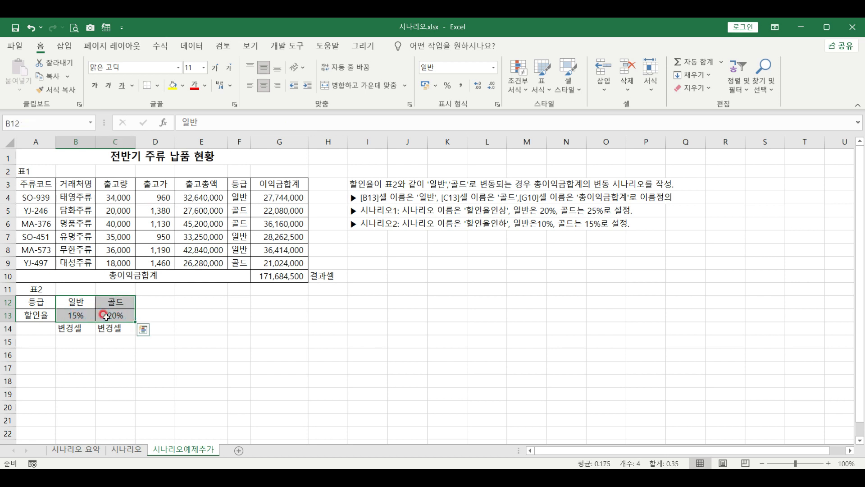
pyautogui.click(68, 316)
pyautogui.click(24, 119)
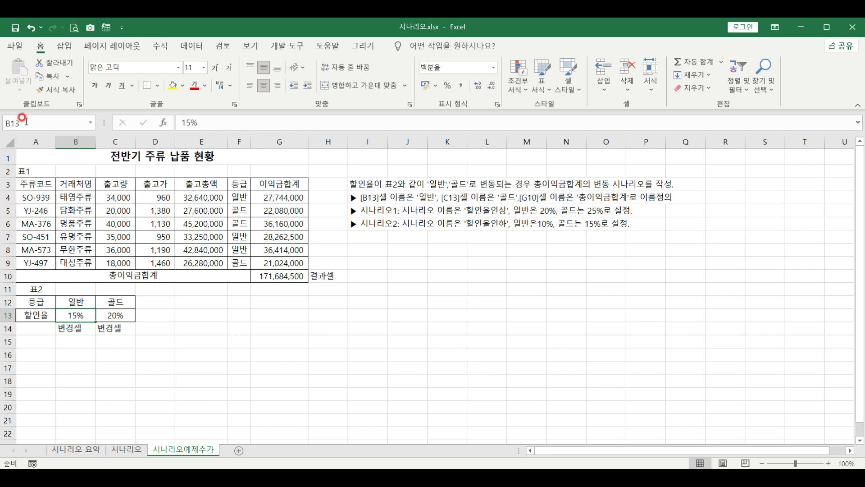
pyautogui.click(109, 314)
pyautogui.click(76, 313)
# Create names for cells B13 and C13 from the top-row labels 일반 and 골드 in B12:C13, and check both cells
pyautogui.moveTo(73, 298); pyautogui.dragTo(104, 314)
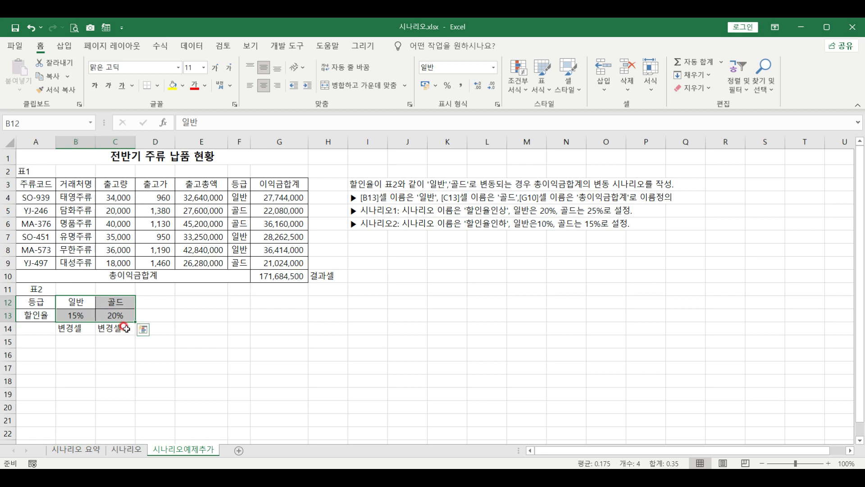
pyautogui.click(165, 48)
pyautogui.click(367, 92)
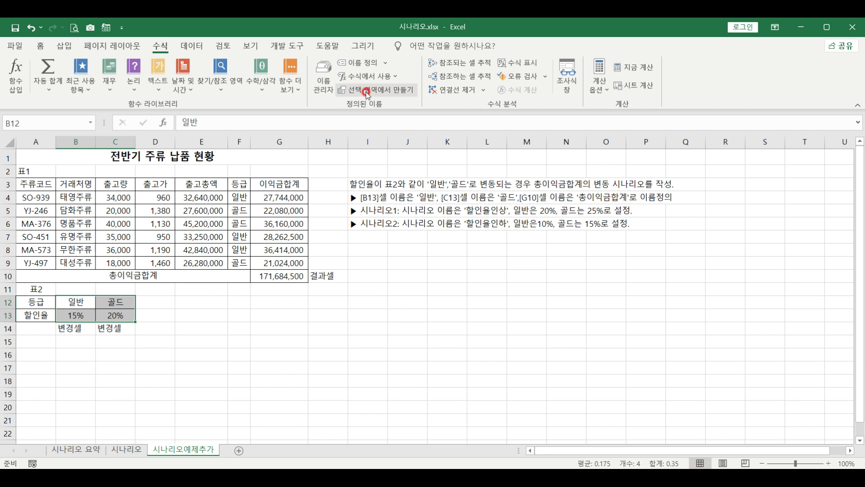
pyautogui.click(367, 93)
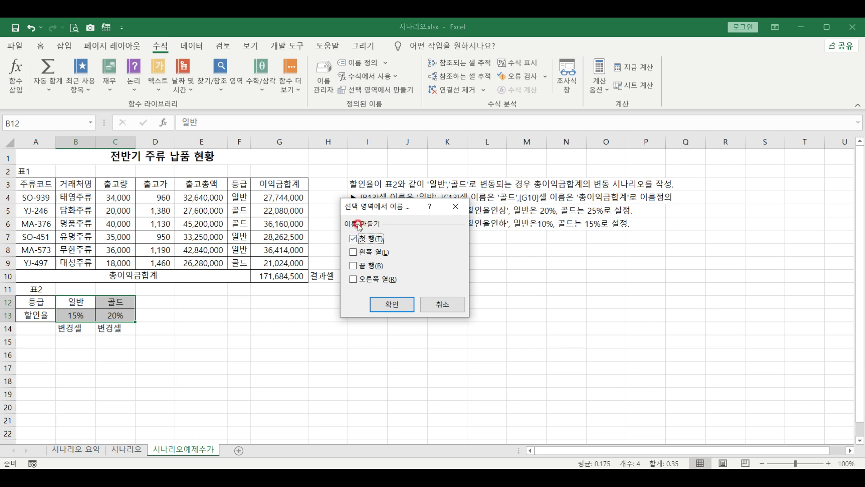
pyautogui.click(352, 239)
pyautogui.click(382, 307)
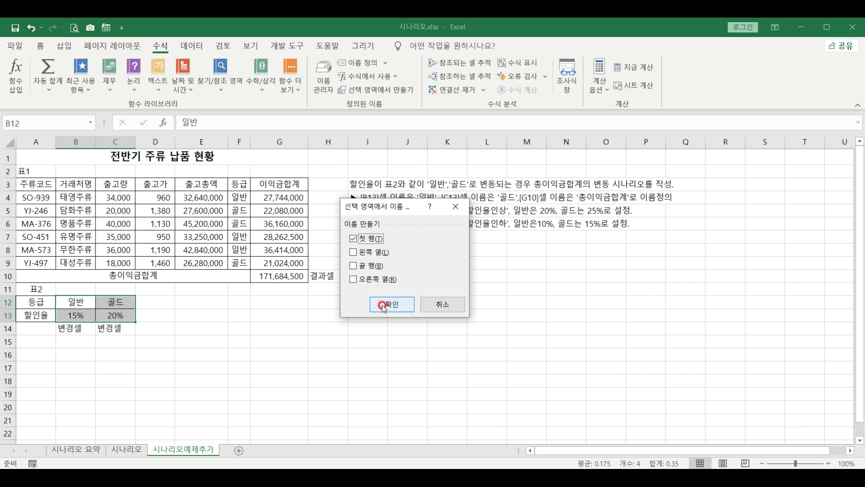
pyautogui.click(91, 329)
pyautogui.click(89, 311)
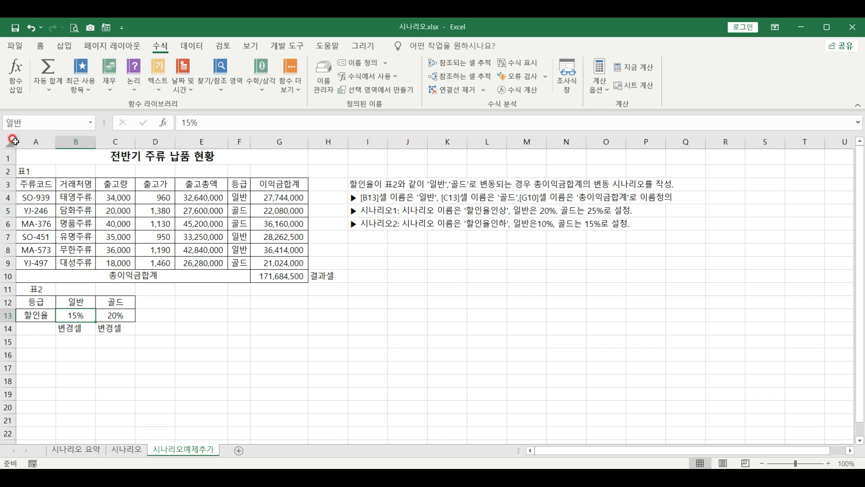
pyautogui.click(116, 312)
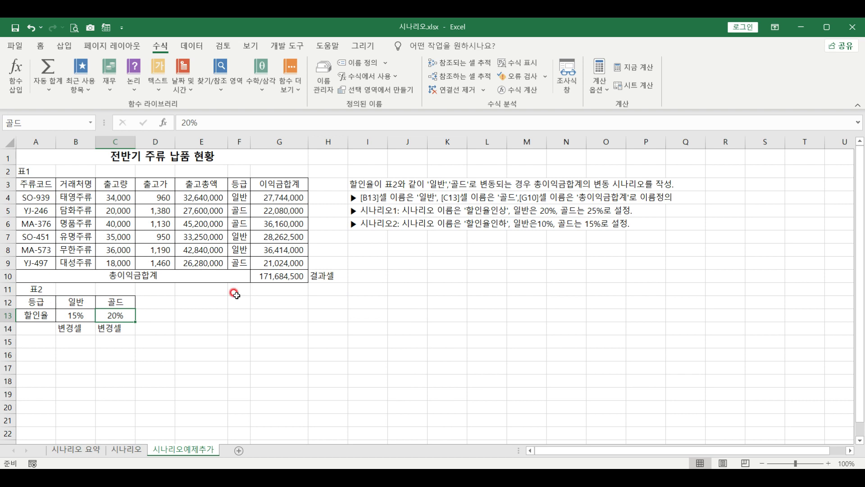
# Define the name 총이익금합계 for the total profit cell G10
pyautogui.click(278, 278)
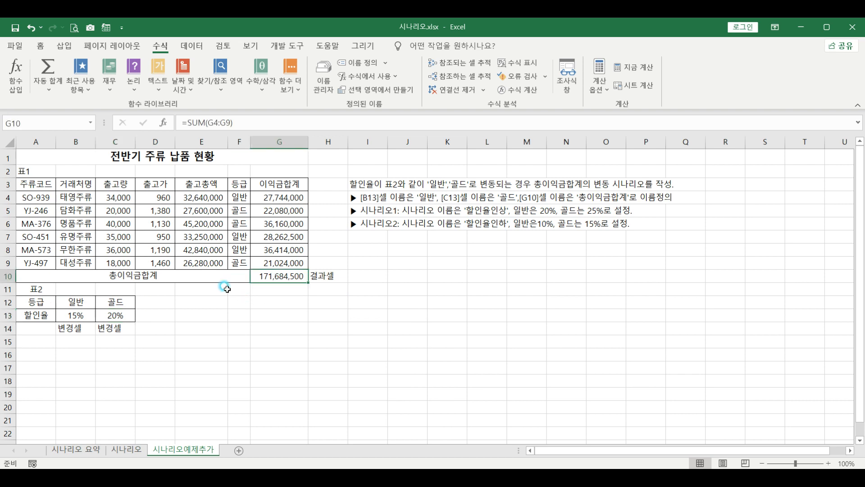
pyautogui.click(47, 124)
pyautogui.write('총이익금합계')
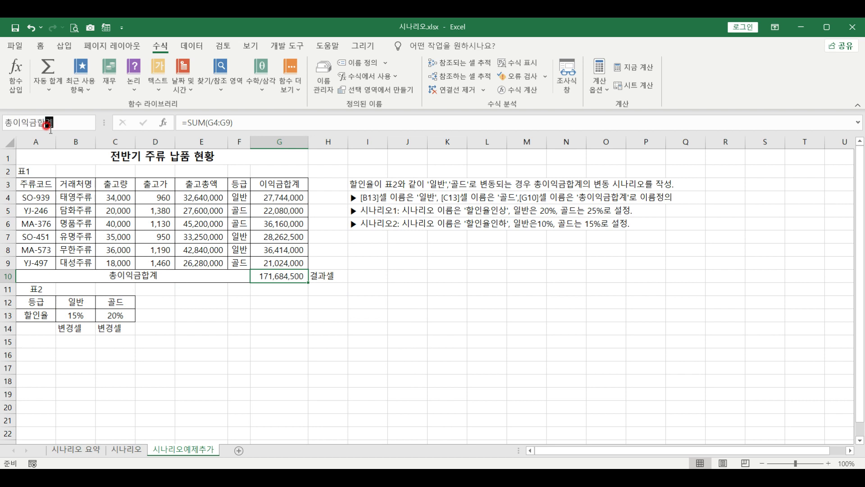
pyautogui.press('Return')
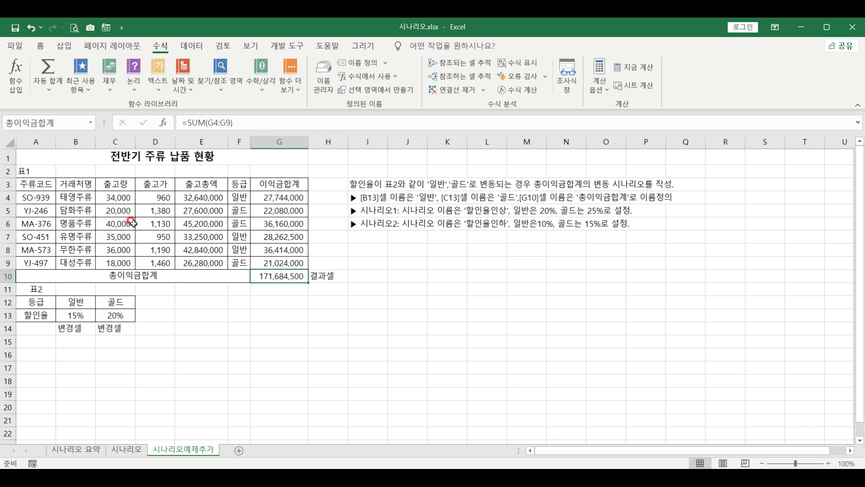
# Review the workbook's defined names and check which cell the name 일반 refers to
pyautogui.click(246, 315)
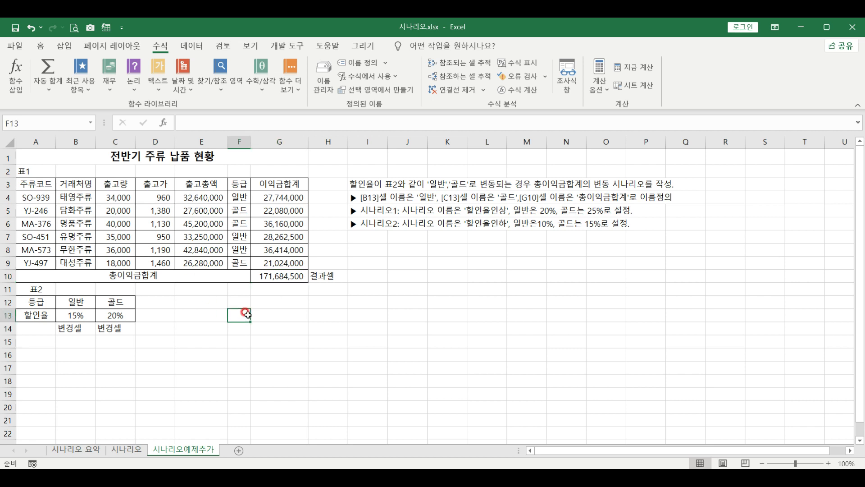
pyautogui.hotkey('ctrl', 'F3')
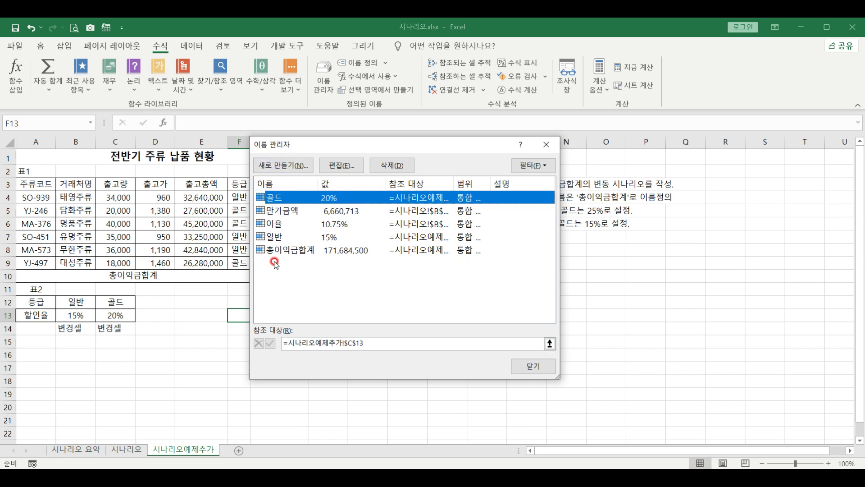
pyautogui.click(282, 238)
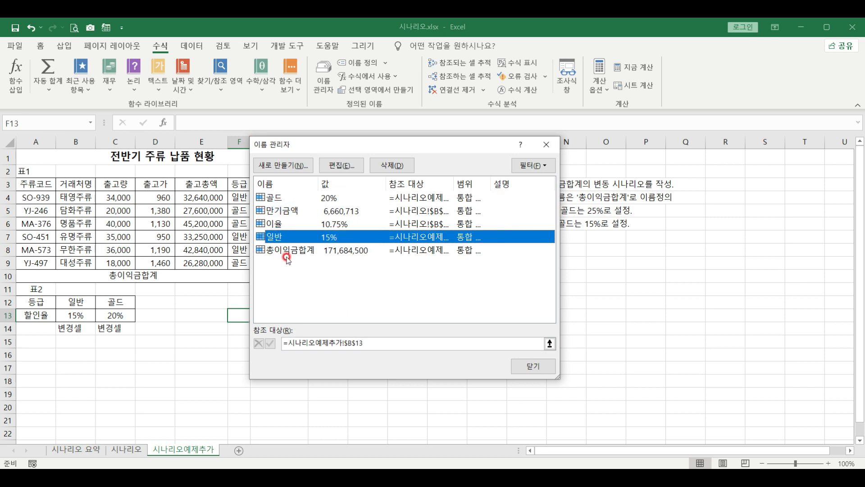
pyautogui.click(530, 370)
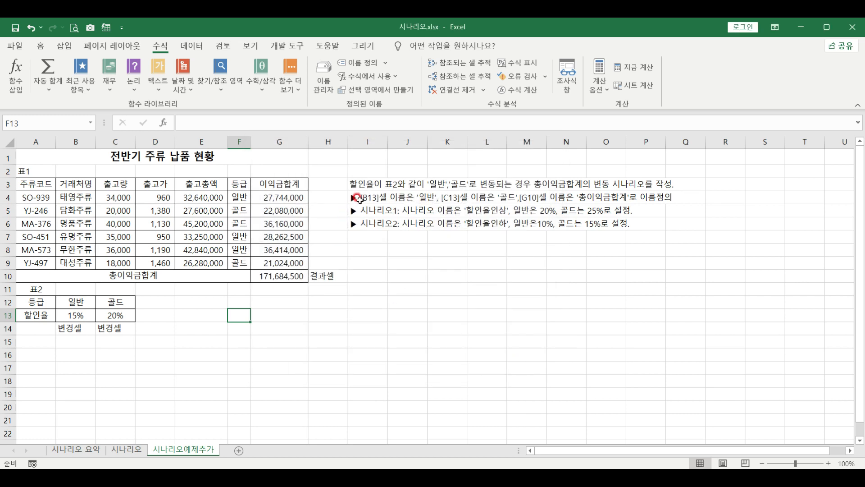
# Start a new what-if scenario named 할인율인상 with B13:C13 as the changing cells
pyautogui.click(354, 210)
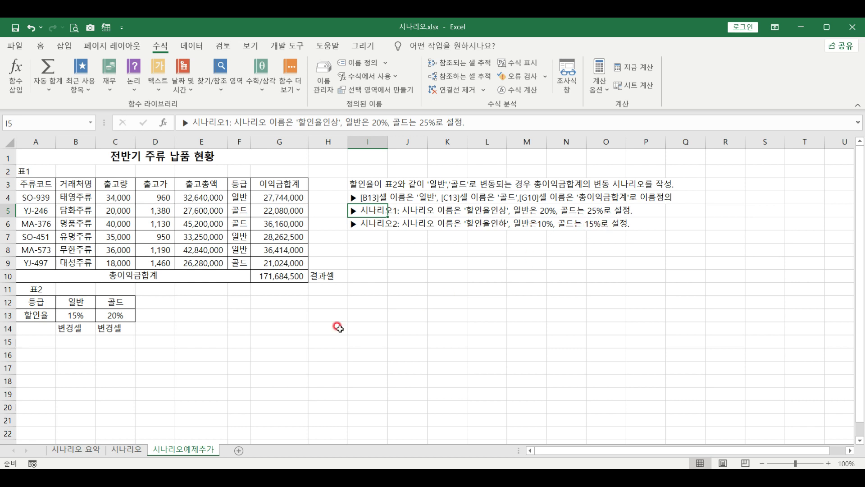
pyautogui.click(72, 313)
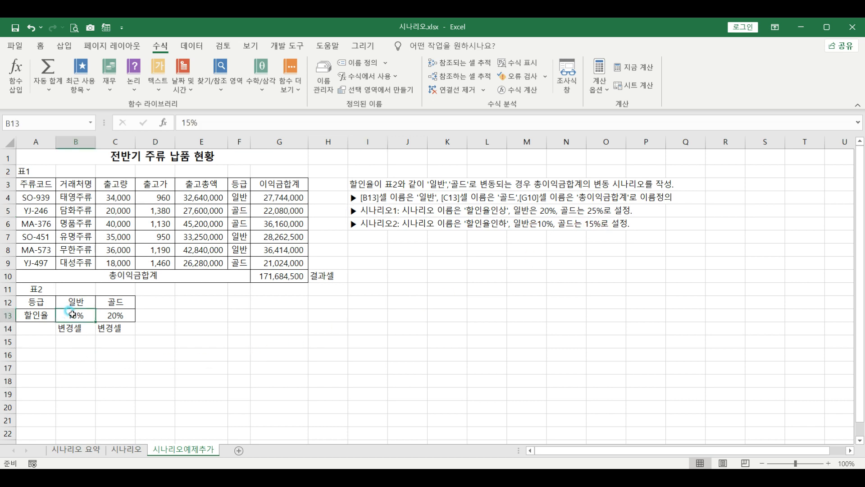
pyautogui.moveTo(83, 317); pyautogui.dragTo(114, 318)
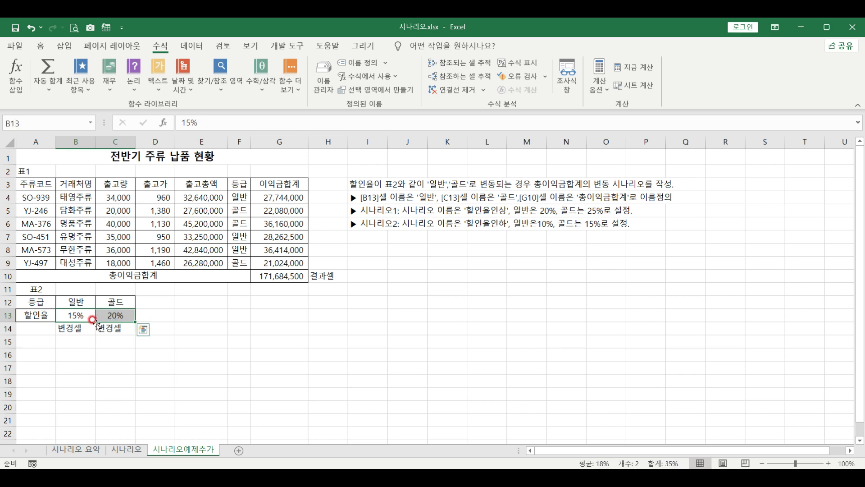
pyautogui.click(191, 46)
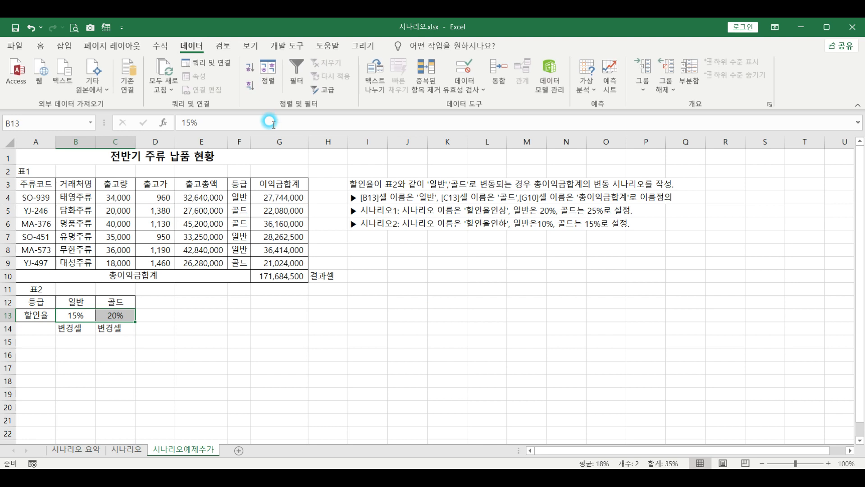
pyautogui.click(591, 91)
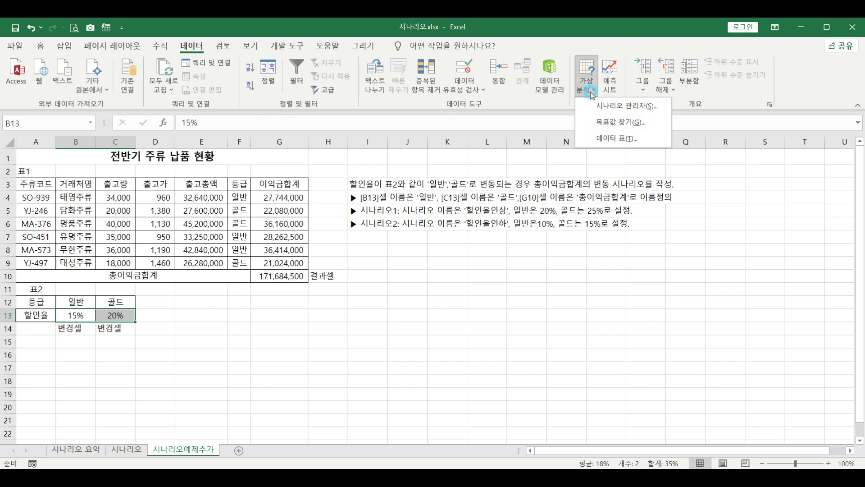
pyautogui.click(604, 106)
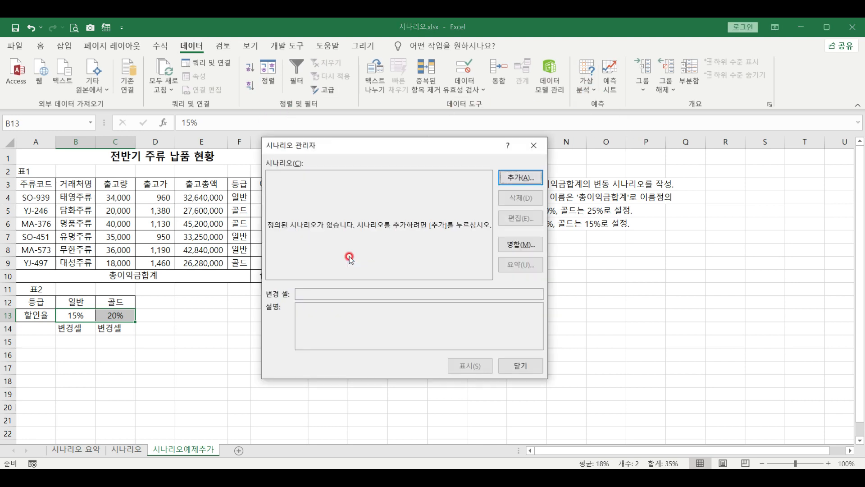
pyautogui.click(505, 179)
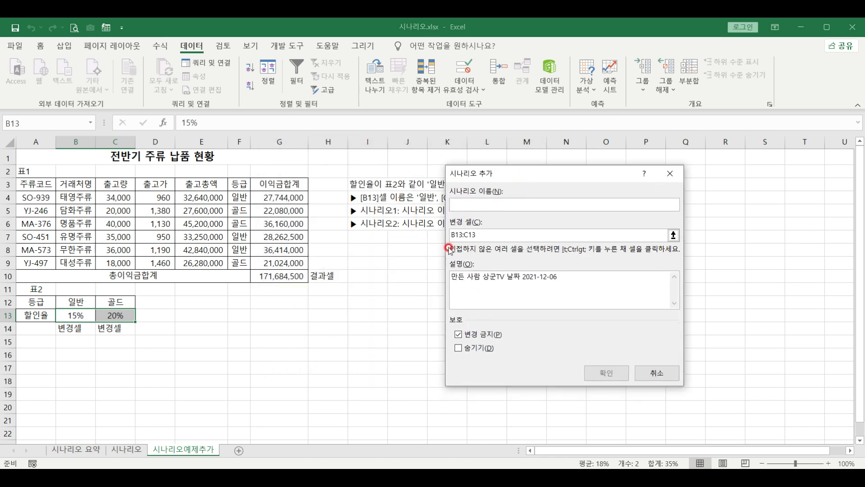
pyautogui.click(458, 235)
pyautogui.click(467, 203)
pyautogui.moveTo(502, 179); pyautogui.dragTo(226, 169)
pyautogui.write('ㅎ')
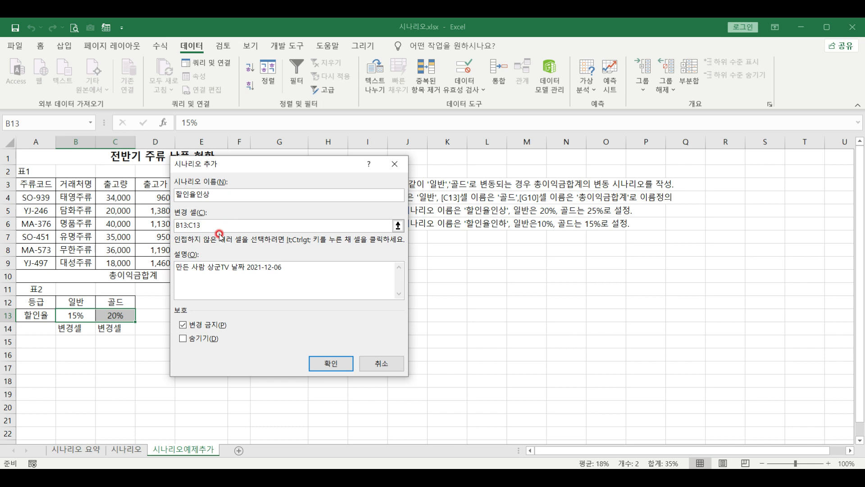
pyautogui.click(332, 363)
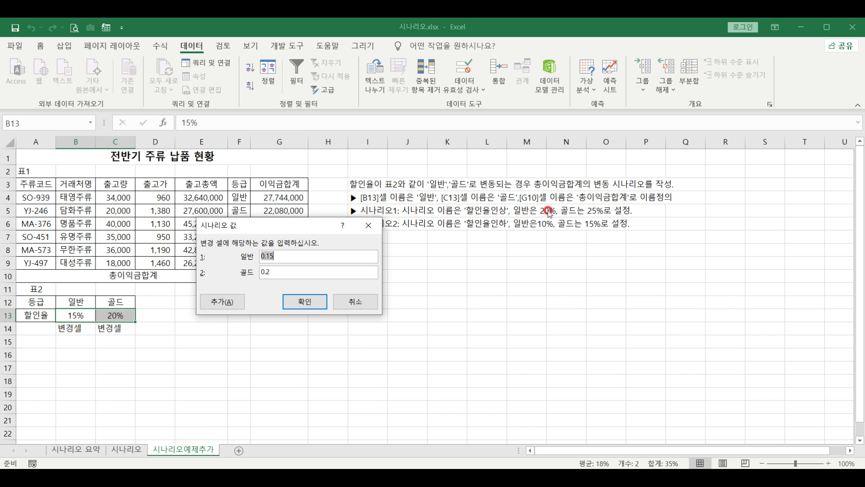
# Set the 할인율인상 scenario values to 20% for 일반 and 25% for 골드, and add the scenario
pyautogui.click(243, 272)
pyautogui.moveTo(283, 271); pyautogui.dragTo(193, 270)
pyautogui.click(241, 301)
pyautogui.click(220, 301)
pyautogui.click(221, 302)
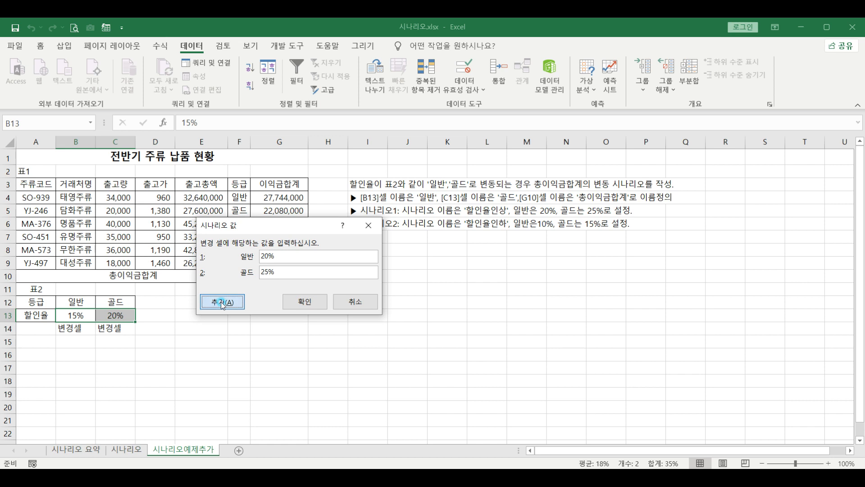
# Add a second scenario named 할인율인하 for B13:C13 with 일반 at 10% and 골드 at 15%
pyautogui.moveTo(247, 166); pyautogui.dragTo(184, 172)
pyautogui.click(147, 229)
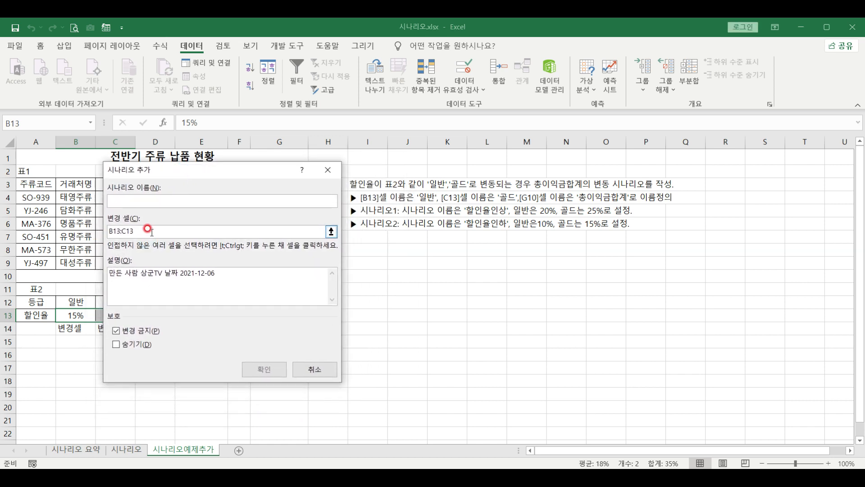
pyautogui.write('할인율인하')
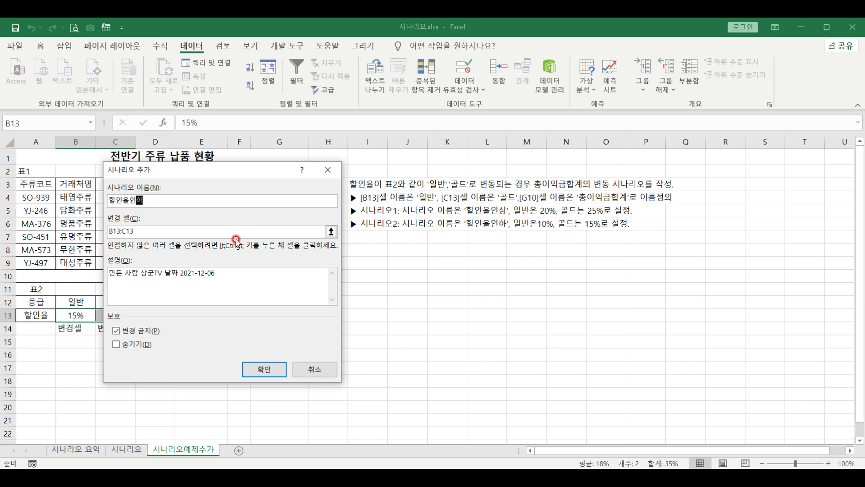
pyautogui.click(257, 367)
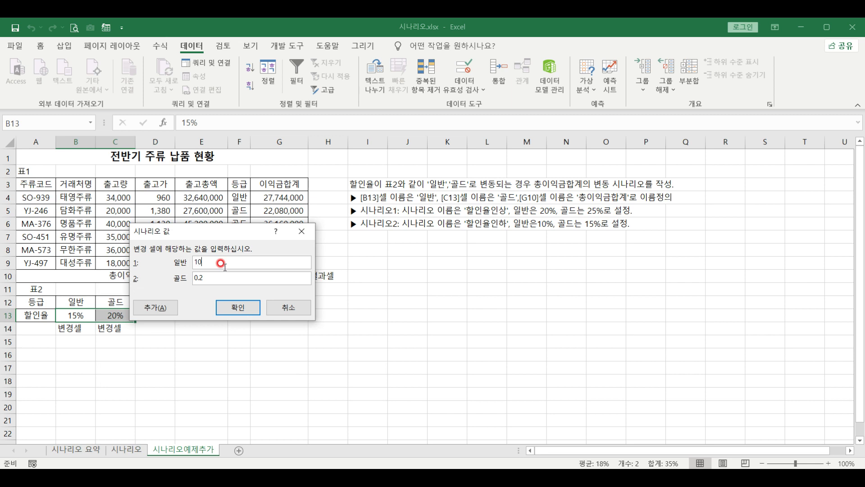
pyautogui.write('10%')
pyautogui.press('Tab')
pyautogui.click(236, 309)
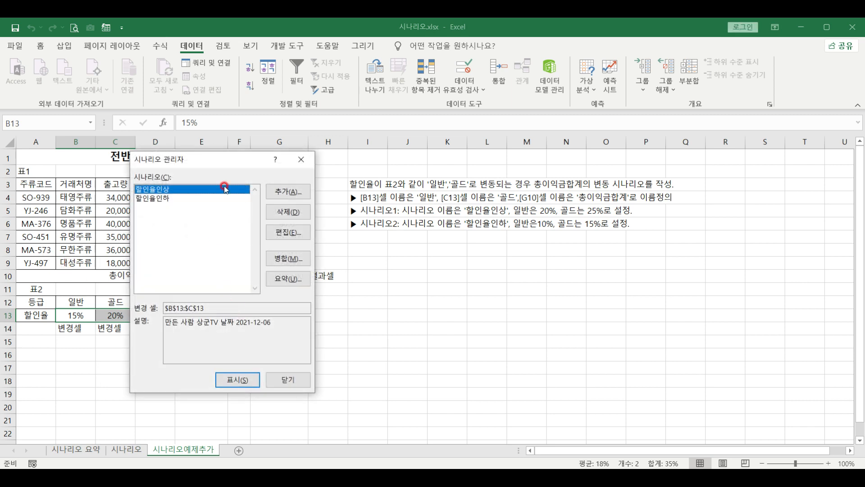
# Create a scenario summary report with the total profit cell G10 as the result cell
pyautogui.moveTo(218, 162); pyautogui.dragTo(508, 154)
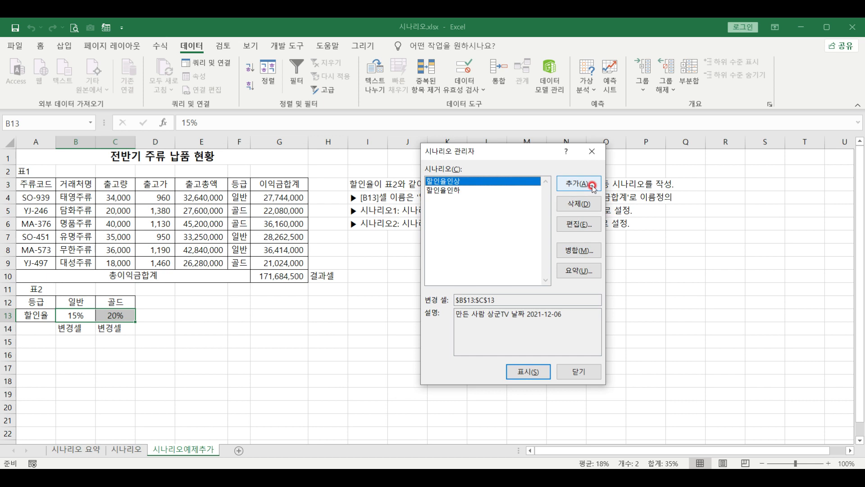
pyautogui.click(571, 272)
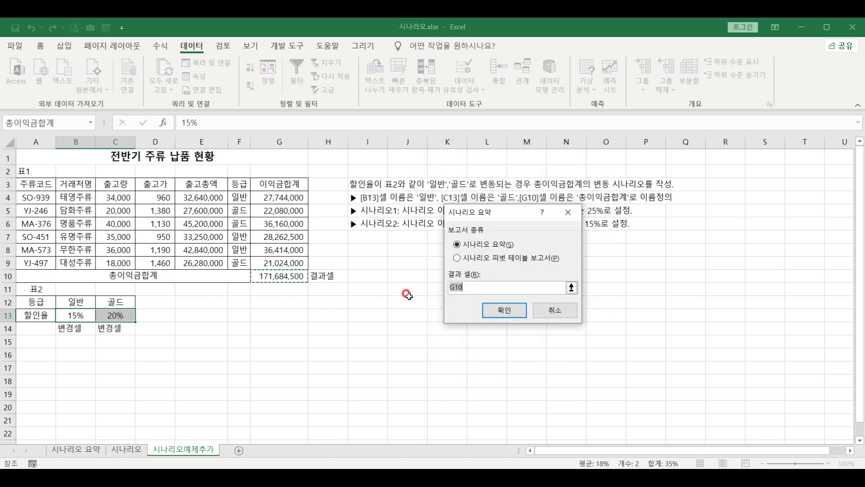
pyautogui.click(297, 275)
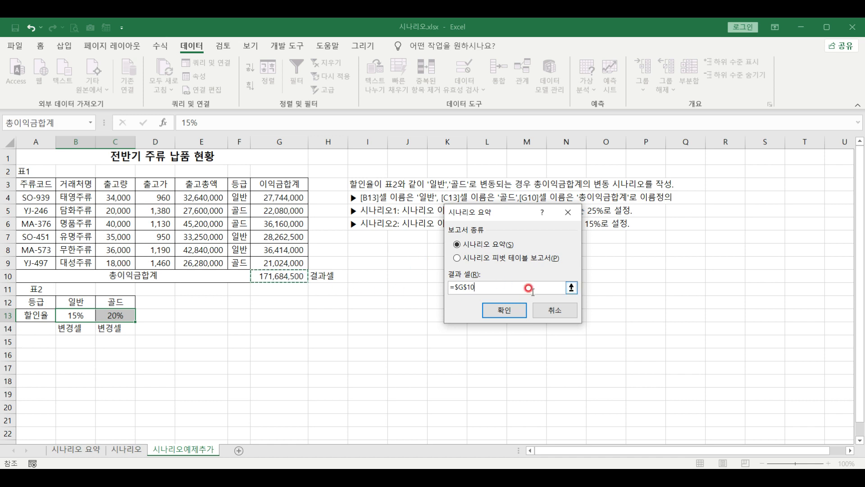
pyautogui.click(504, 310)
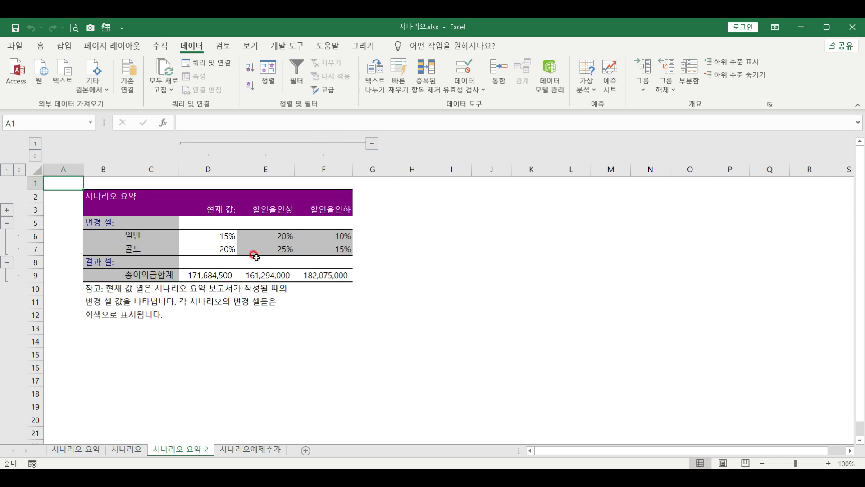
# Examine the discount rates and total profit of both scenarios in columns E and F of the summary report
pyautogui.click(274, 236)
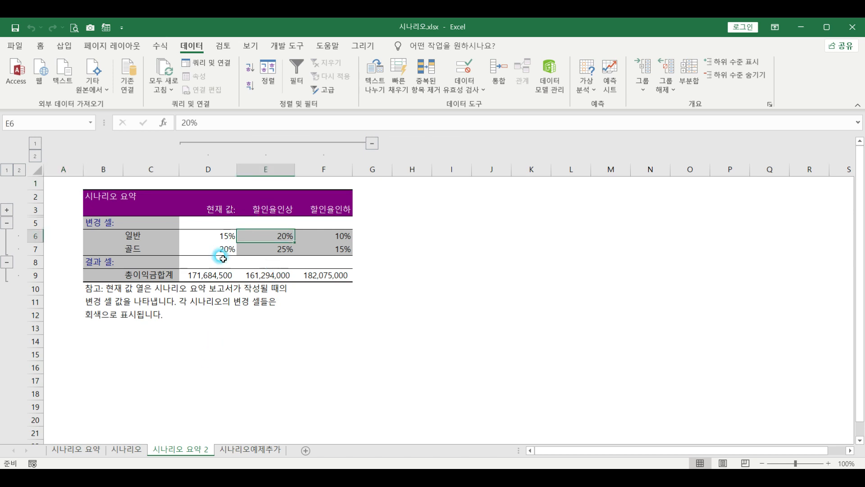
pyautogui.click(276, 250)
pyautogui.click(274, 280)
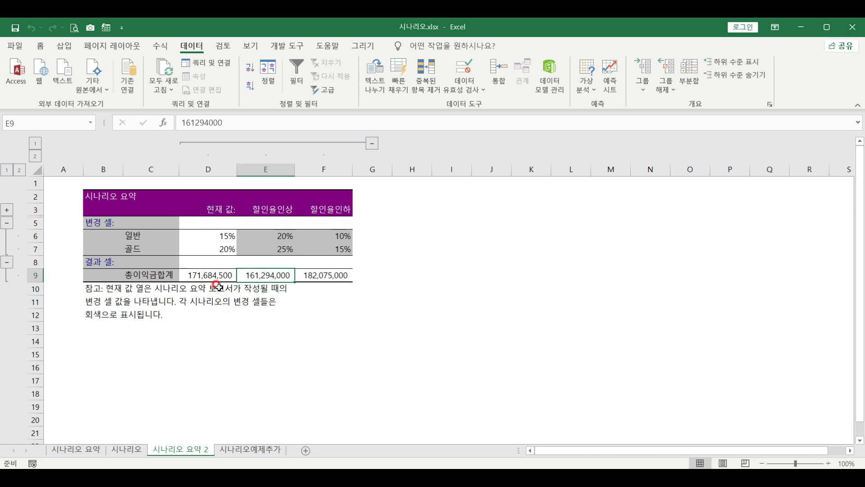
pyautogui.click(336, 231)
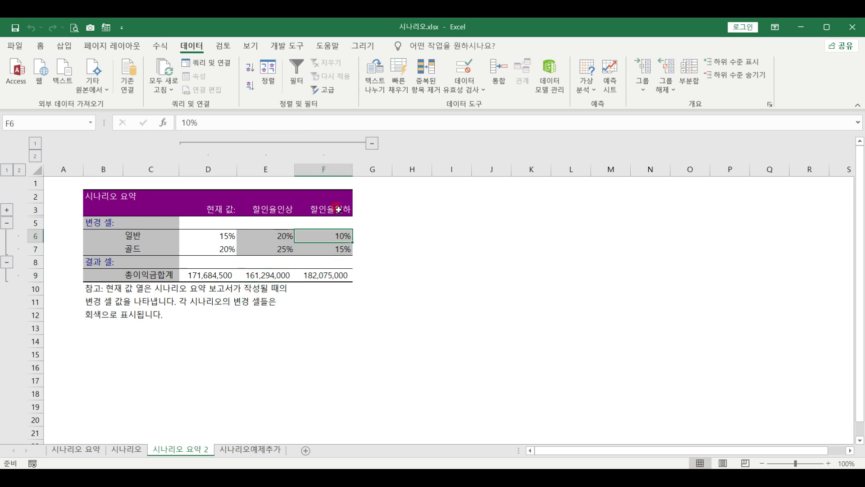
pyautogui.click(339, 249)
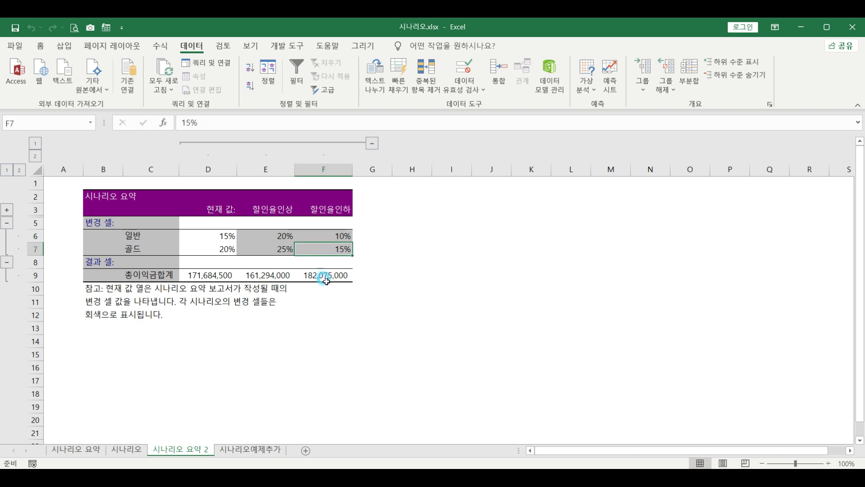
pyautogui.click(324, 275)
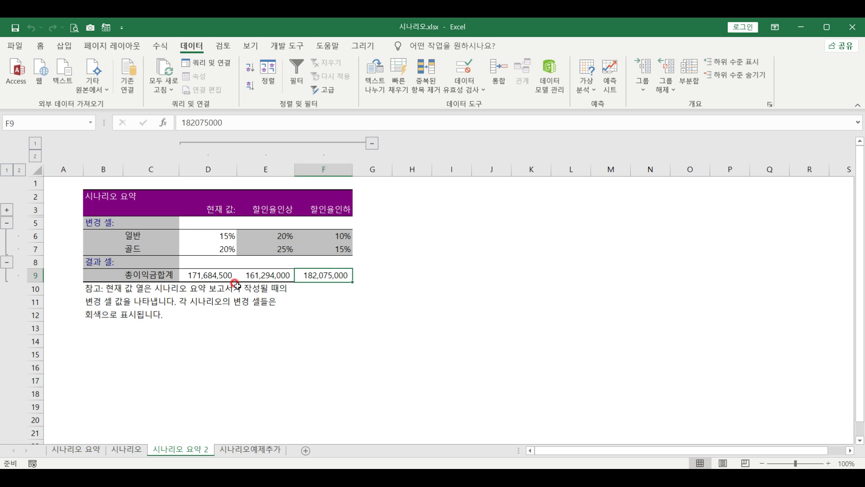
# Return to the sheet 시나리오 and review the scenario analysis definition and notes in rows 2 to 7
pyautogui.click(126, 450)
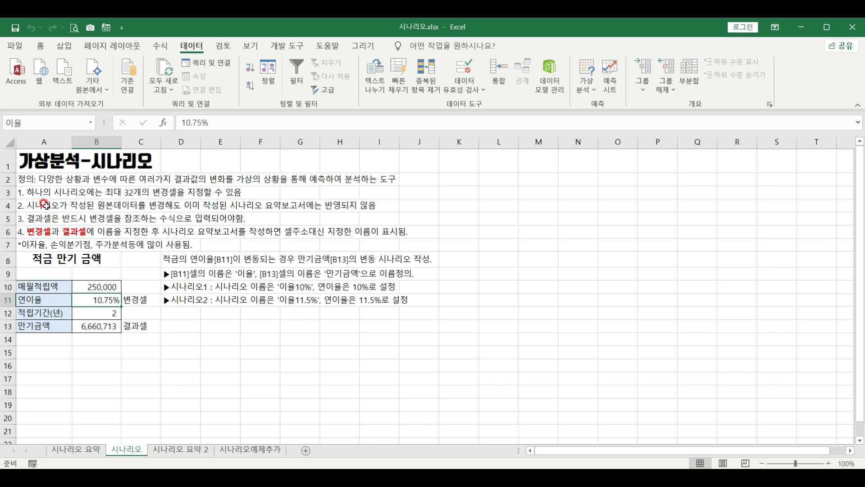
pyautogui.click(587, 90)
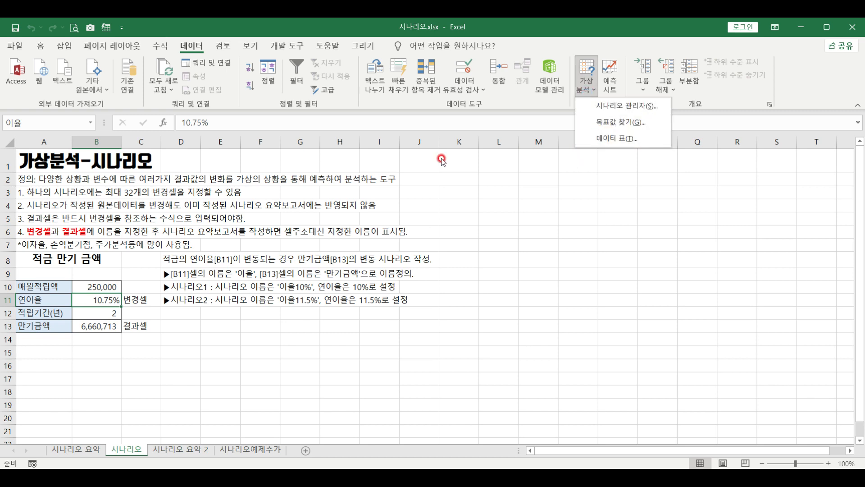
pyautogui.click(53, 197)
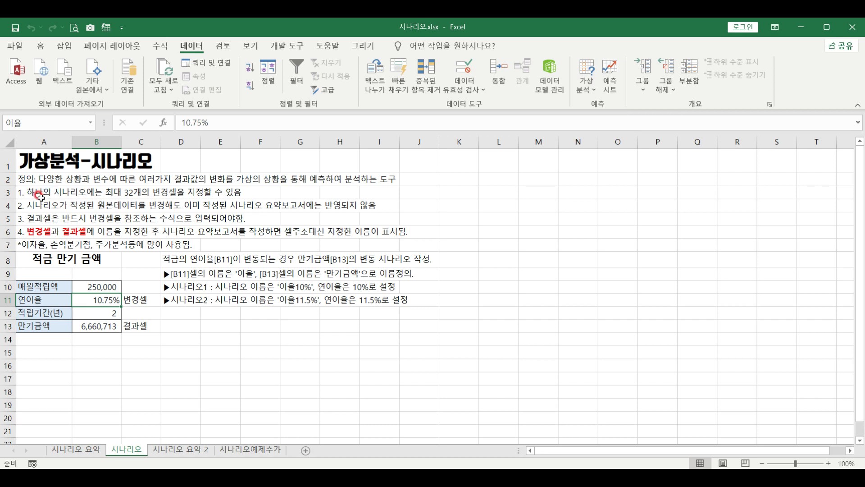